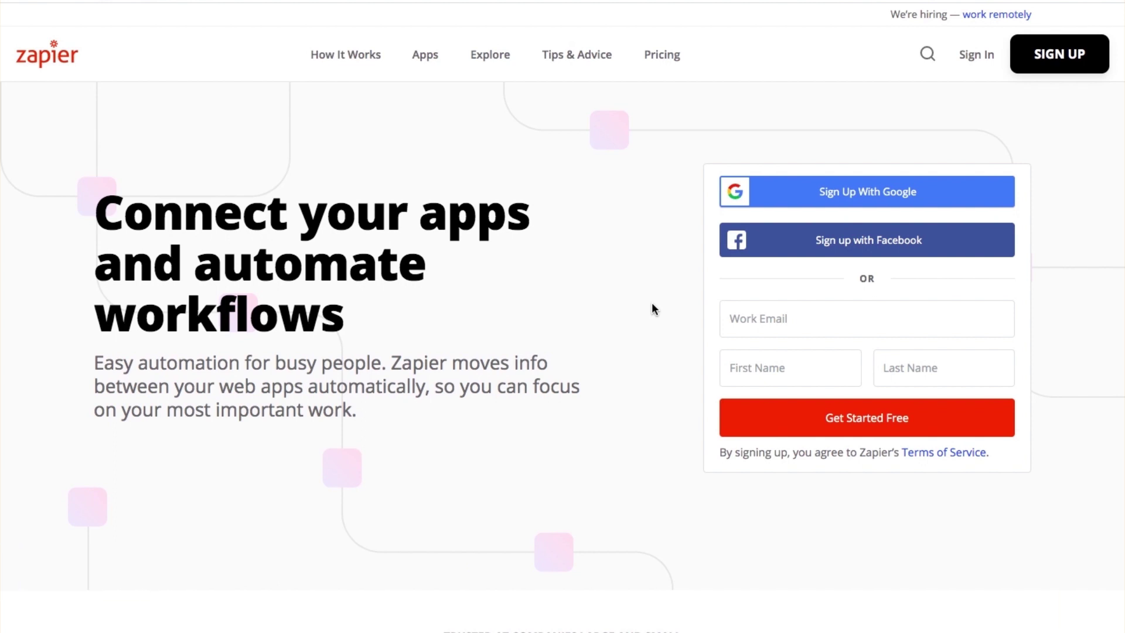
Step: Log in to Zapier with the saved credentials and start building a new zap
{"action": "left_click", "coordinate": [973, 55]}
{"action": "left_click", "coordinate": [680, 356]}
{"action": "left_click", "coordinate": [692, 321]}
{"action": "left_click", "coordinate": [736, 350]}
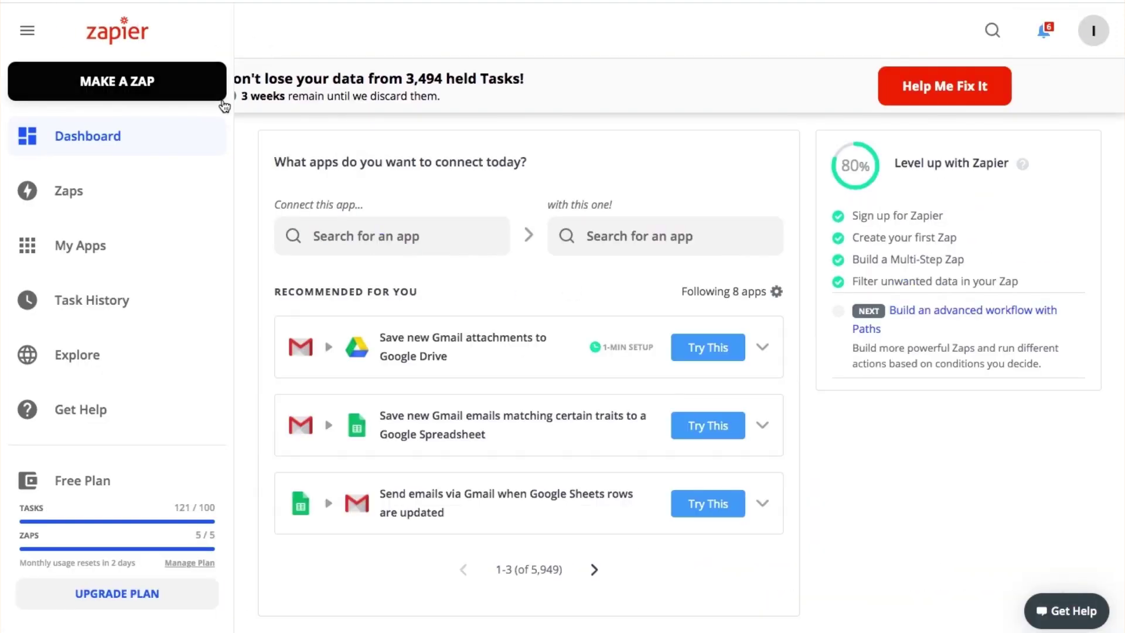
{"action": "left_click", "coordinate": [174, 87]}
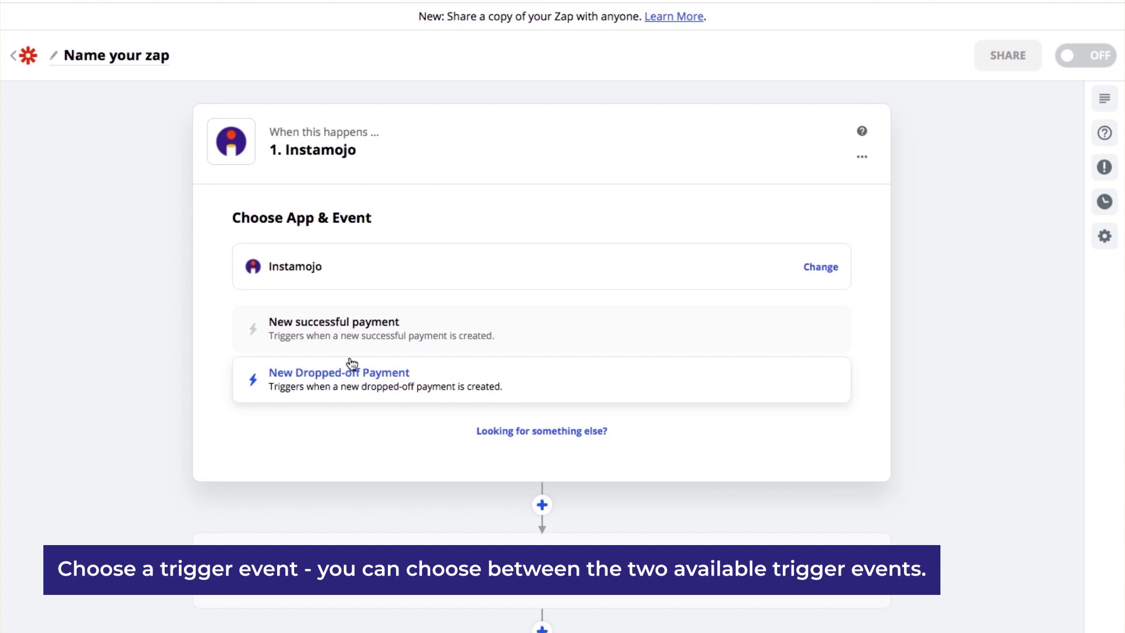
Step: Set the trigger event to New Dropped-off Payment and connect the Instamojo account
{"action": "left_click", "coordinate": [378, 388]}
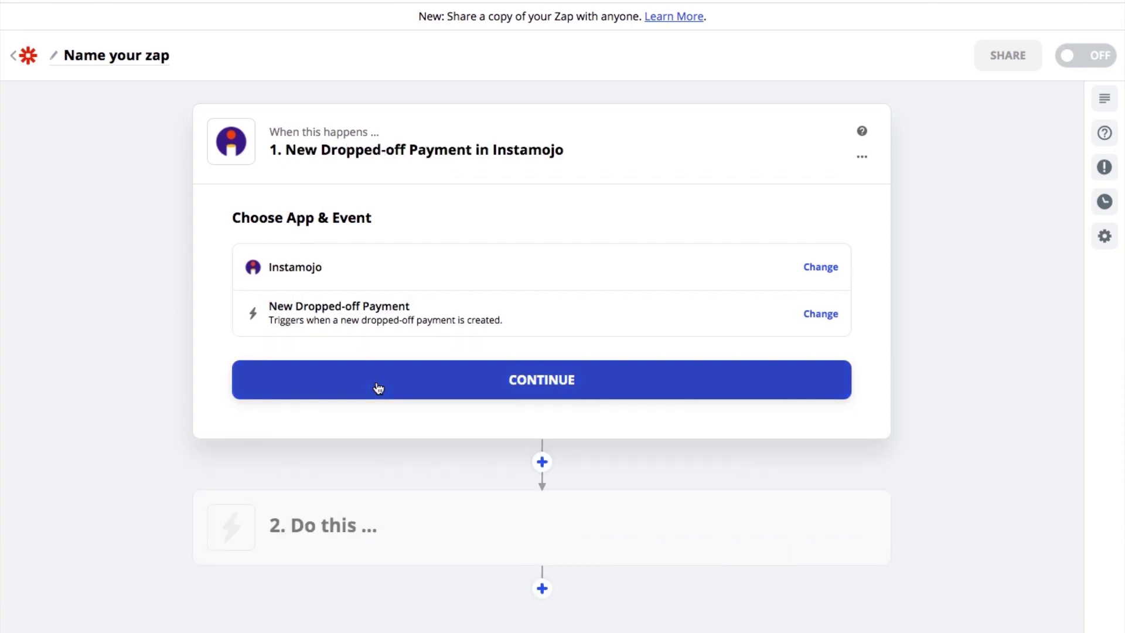
{"action": "left_click", "coordinate": [460, 384]}
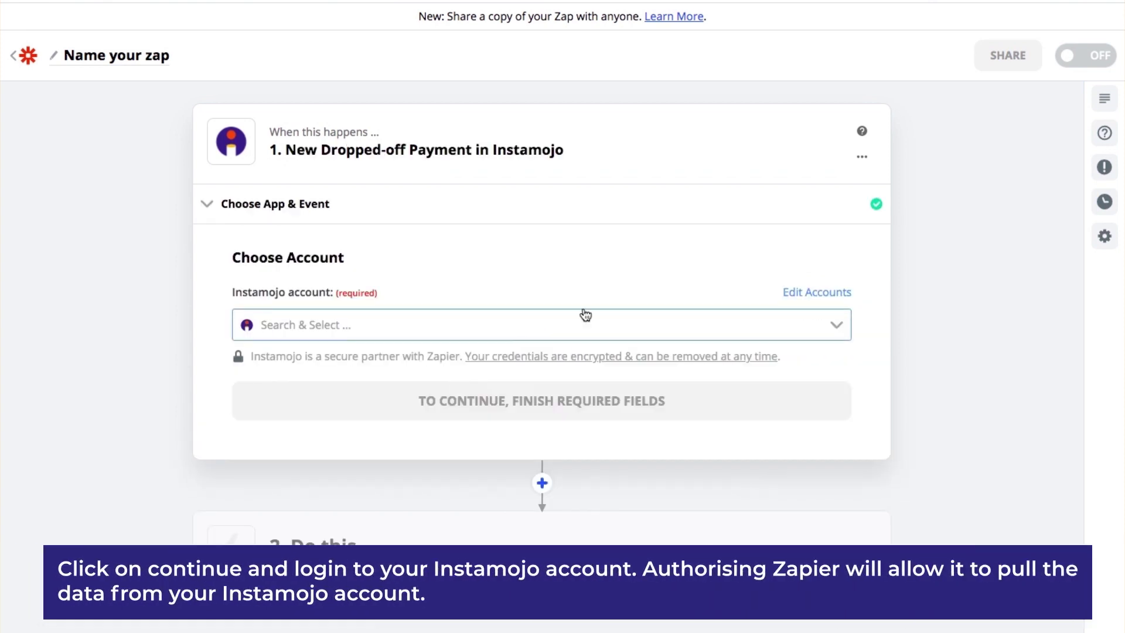
{"action": "left_click", "coordinate": [604, 327]}
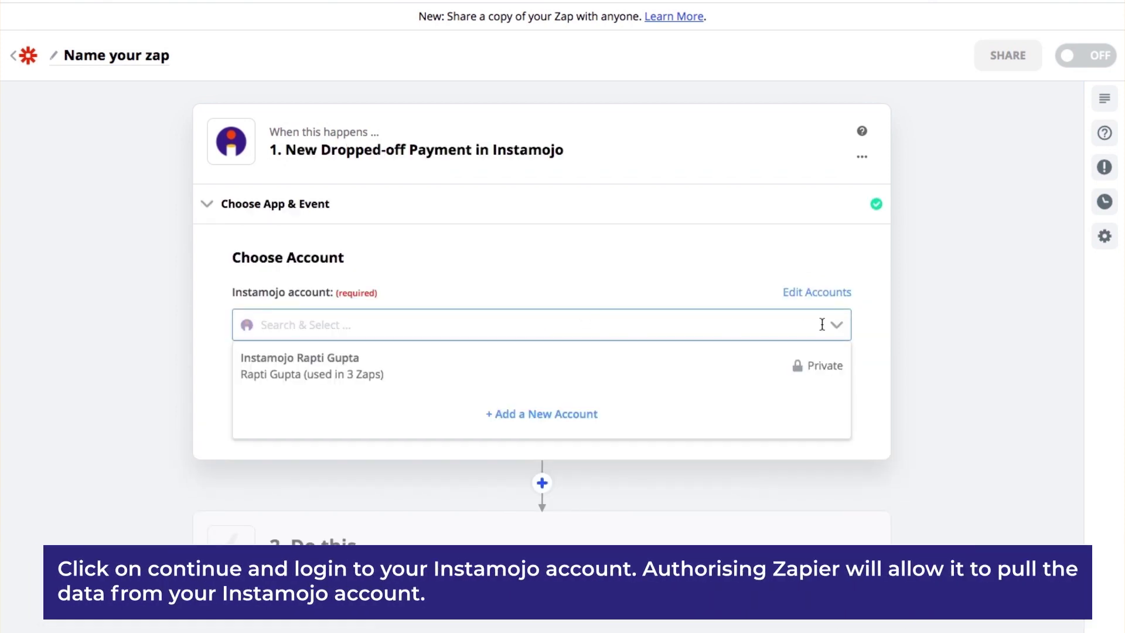
{"action": "left_click", "coordinate": [783, 372]}
{"action": "left_click", "coordinate": [622, 401]}
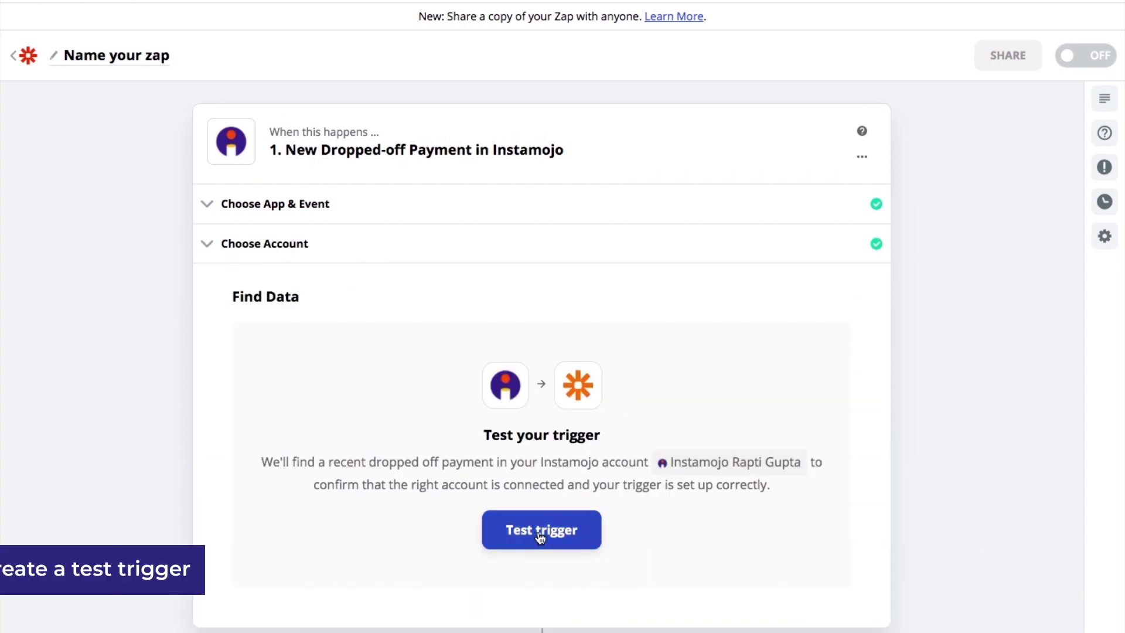
Step: Test the trigger to pull a sample dropped-off payment, then proceed to the action
{"action": "left_click", "coordinate": [540, 535]}
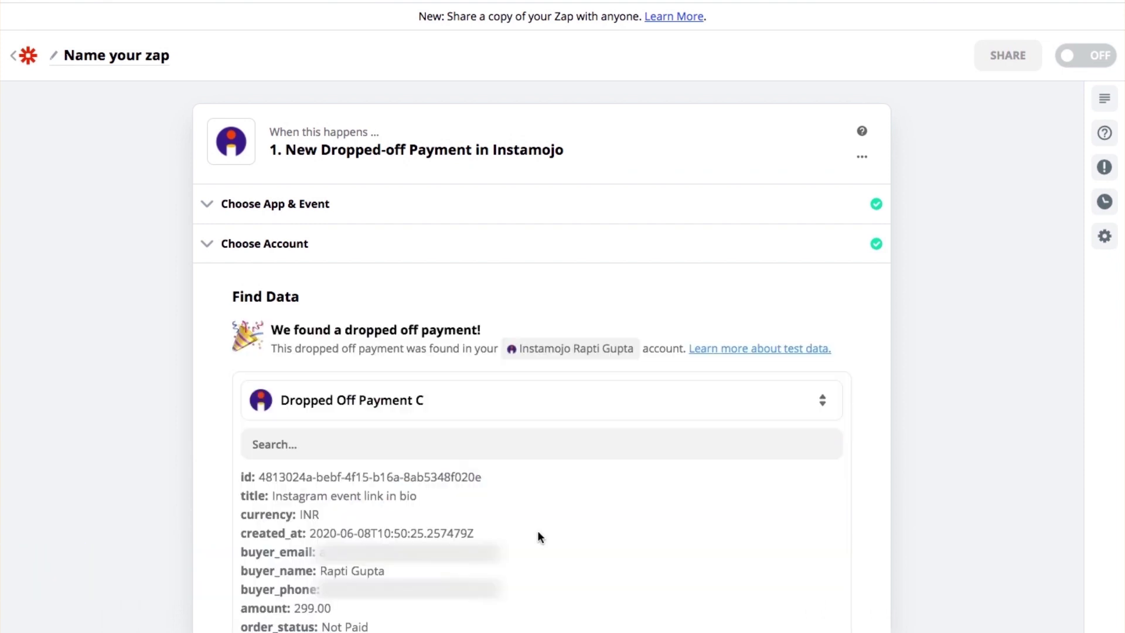
{"action": "scroll", "coordinate": [584, 487], "scroll_direction": "down", "scroll_amount": 3}
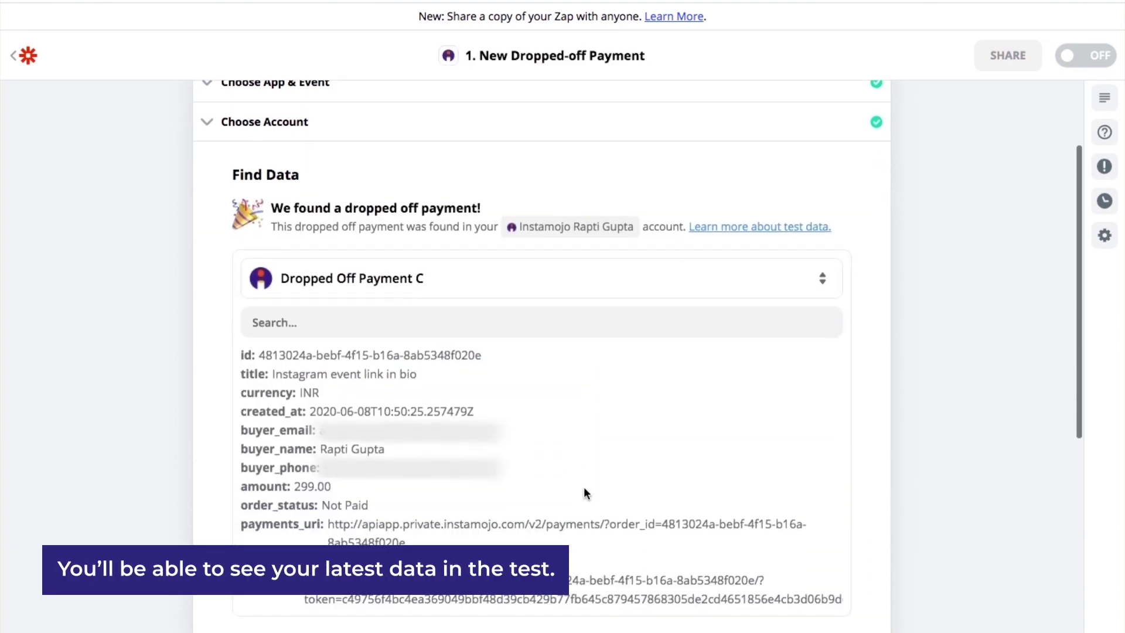
{"action": "scroll", "coordinate": [584, 492], "scroll_direction": "down", "scroll_amount": 1}
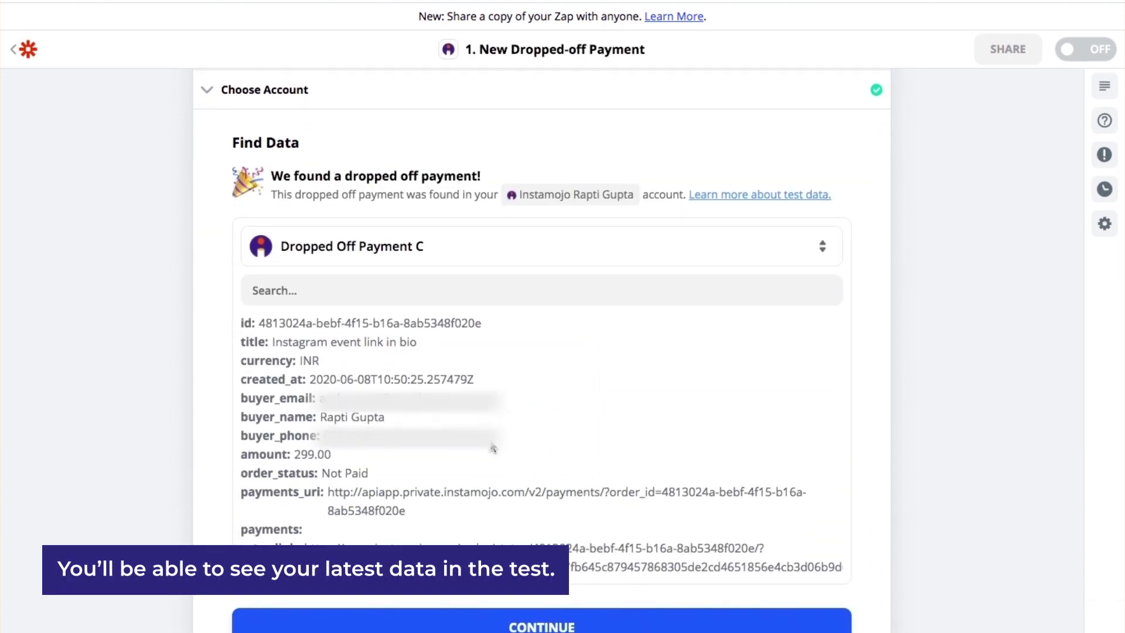
{"action": "scroll", "coordinate": [485, 451], "scroll_direction": "down", "scroll_amount": 1}
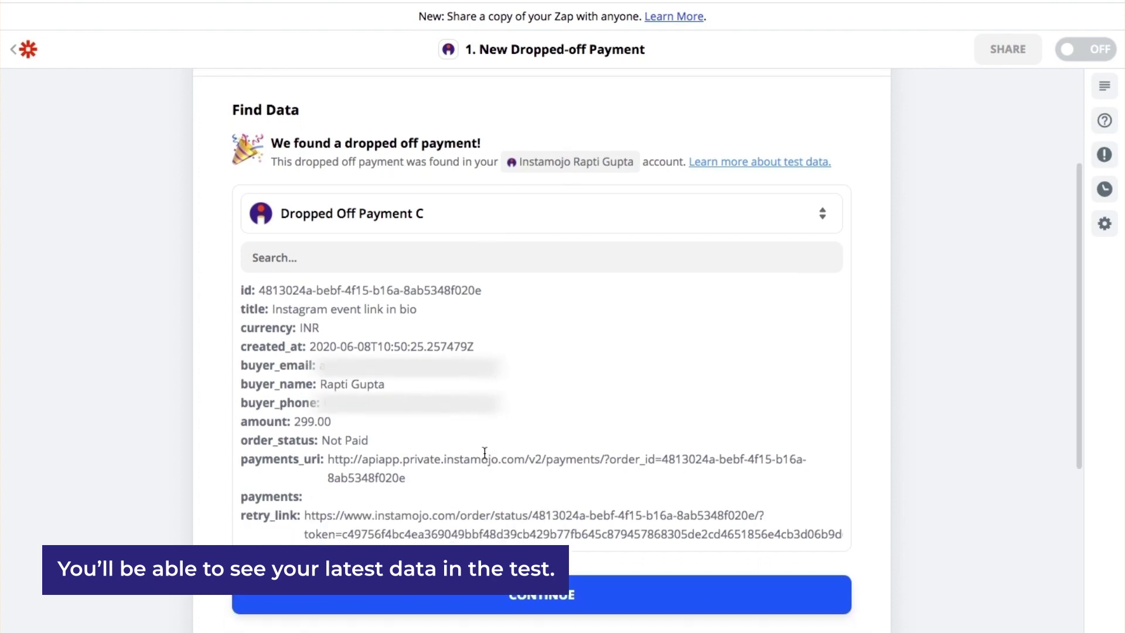
{"action": "scroll", "coordinate": [437, 384], "scroll_direction": "down", "scroll_amount": 2}
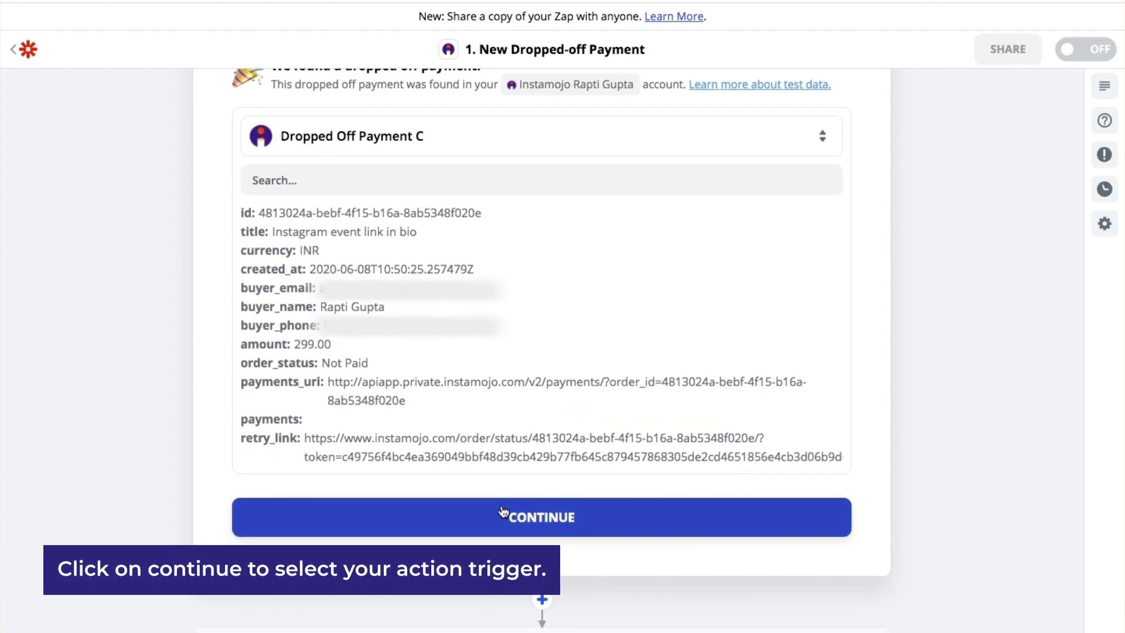
{"action": "left_click", "coordinate": [505, 524]}
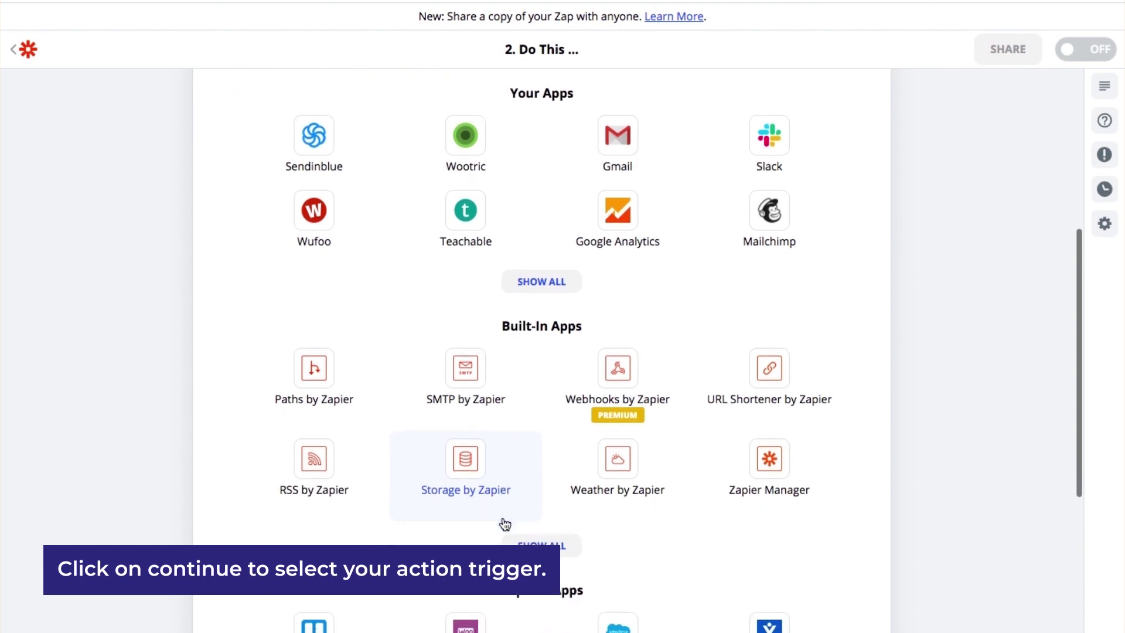
Step: Choose Google Sheets with the Update Spreadsheet Row event as the zap's action
{"action": "scroll", "coordinate": [515, 498], "scroll_direction": "down", "scroll_amount": 1}
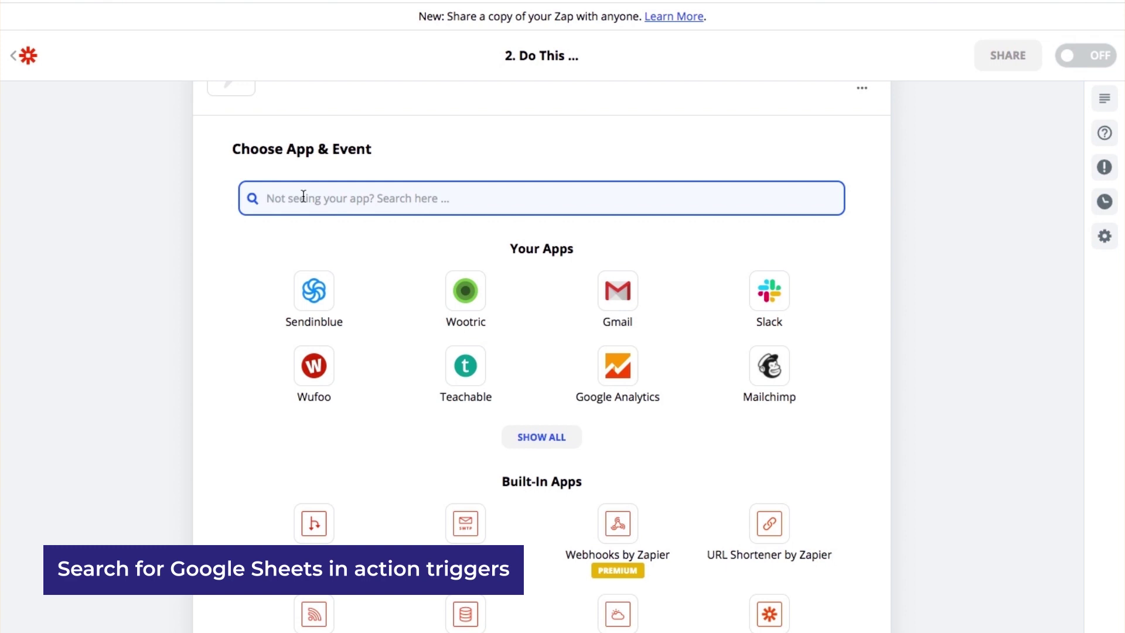
{"action": "type", "text": "g"}
{"action": "left_click", "coordinate": [314, 293]}
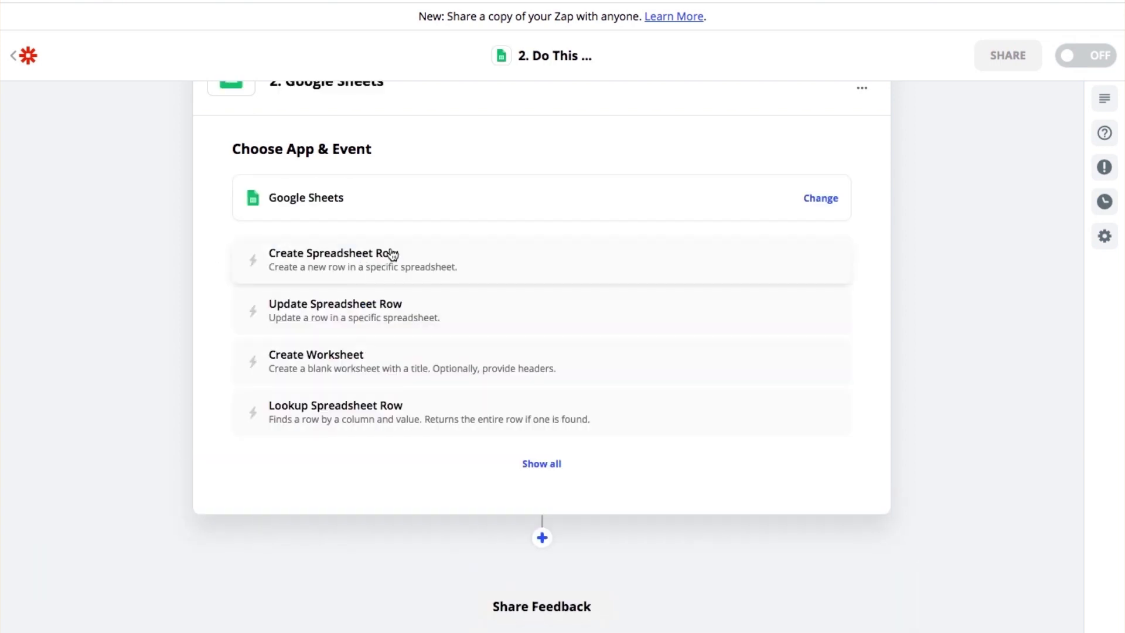
{"action": "left_click", "coordinate": [374, 321]}
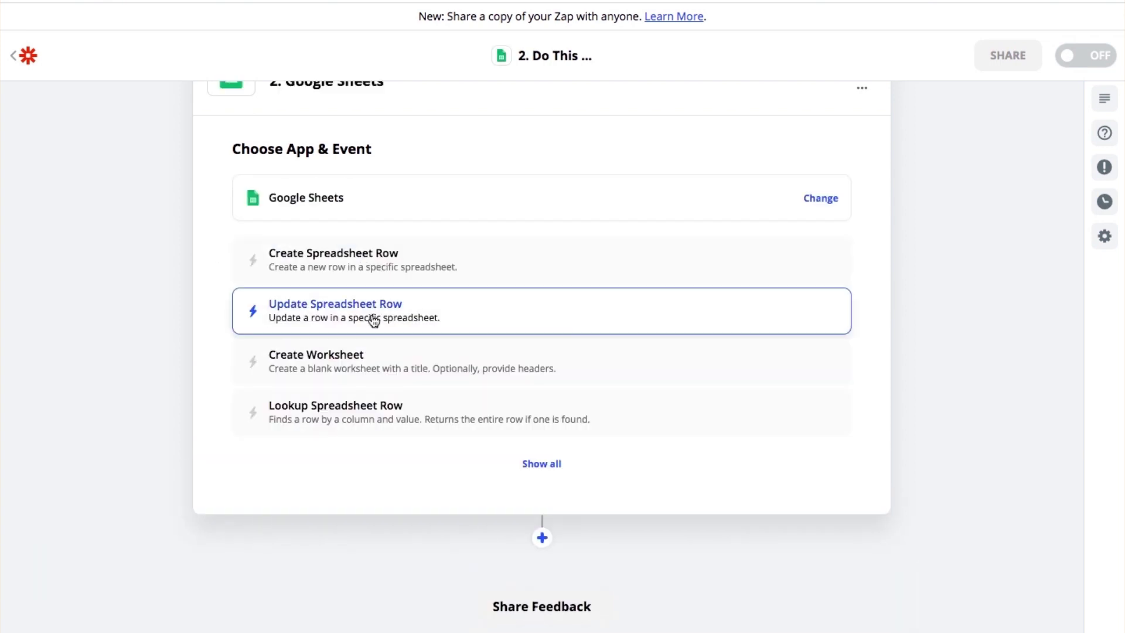
{"action": "left_click", "coordinate": [540, 390]}
Step: Connect the Google Sheets account for the action
{"action": "left_click", "coordinate": [837, 321]}
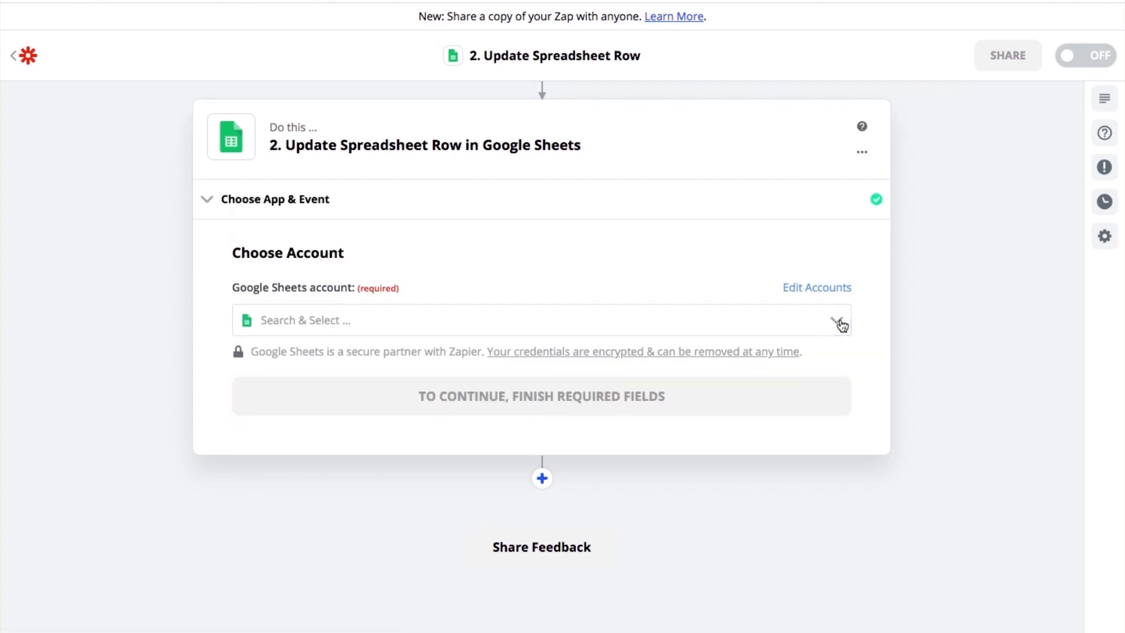
{"action": "scroll", "coordinate": [723, 415], "scroll_direction": "down", "scroll_amount": 2}
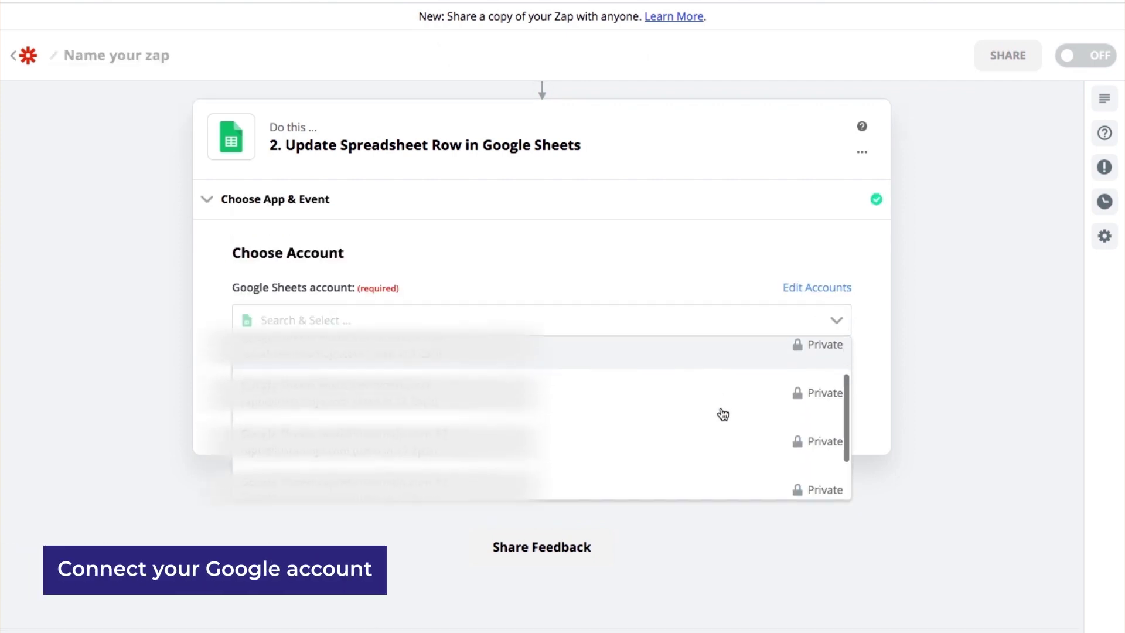
{"action": "left_click", "coordinate": [664, 402]}
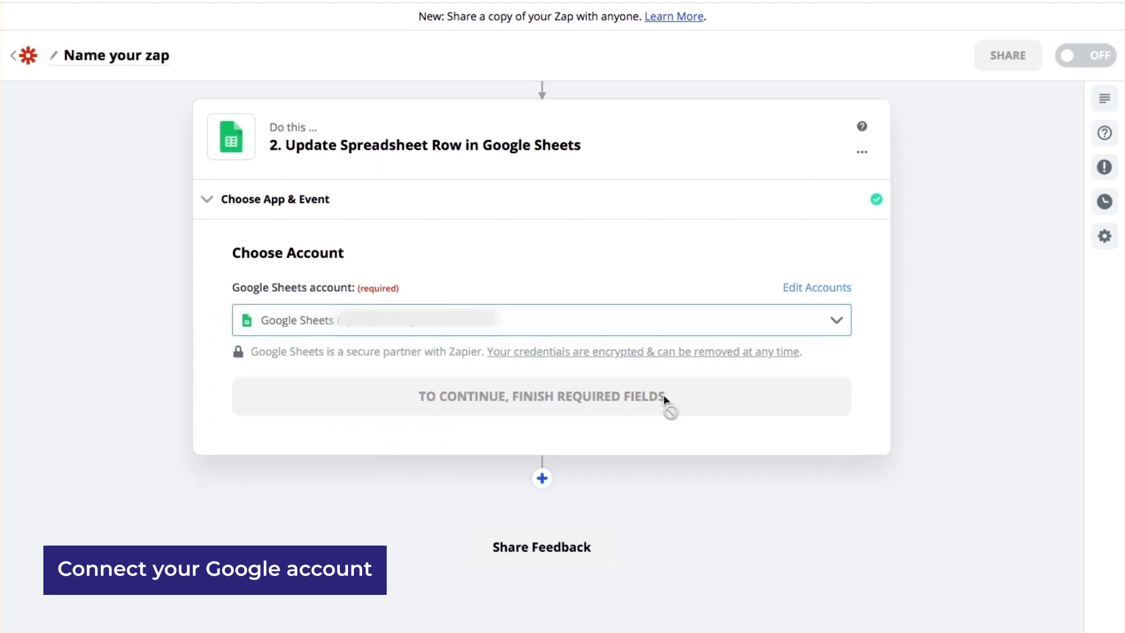
{"action": "left_click", "coordinate": [631, 399]}
Step: Target row 19 of Sheet1 in the Youtube Influencers spreadsheet on My Google Drive
{"action": "left_click", "coordinate": [654, 242]}
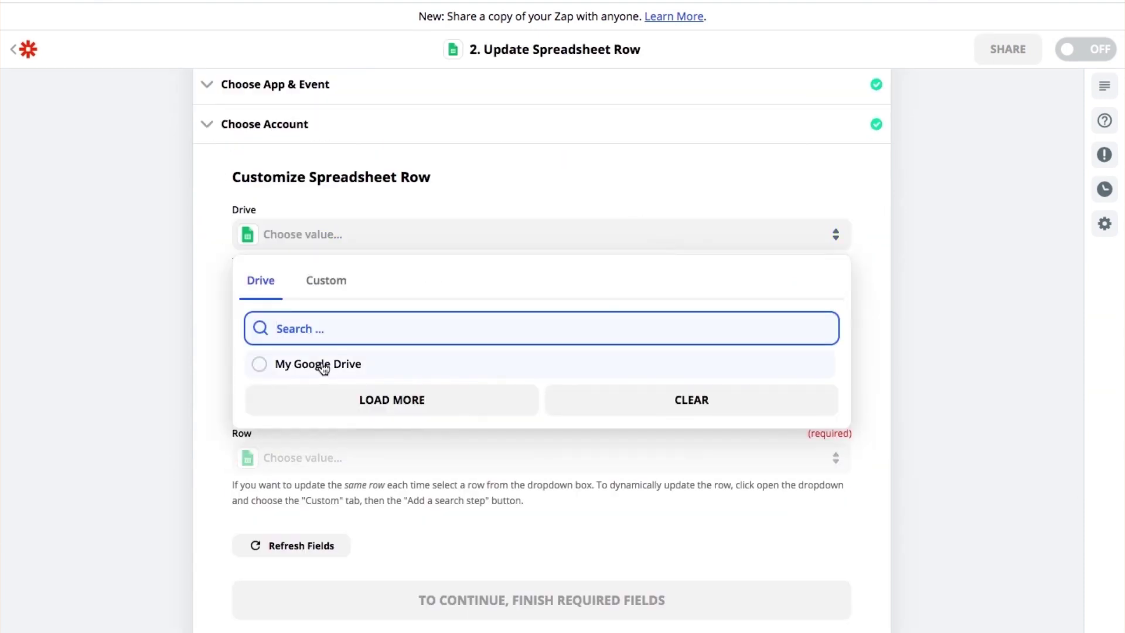
{"action": "left_click", "coordinate": [317, 364]}
{"action": "left_click", "coordinate": [442, 277]}
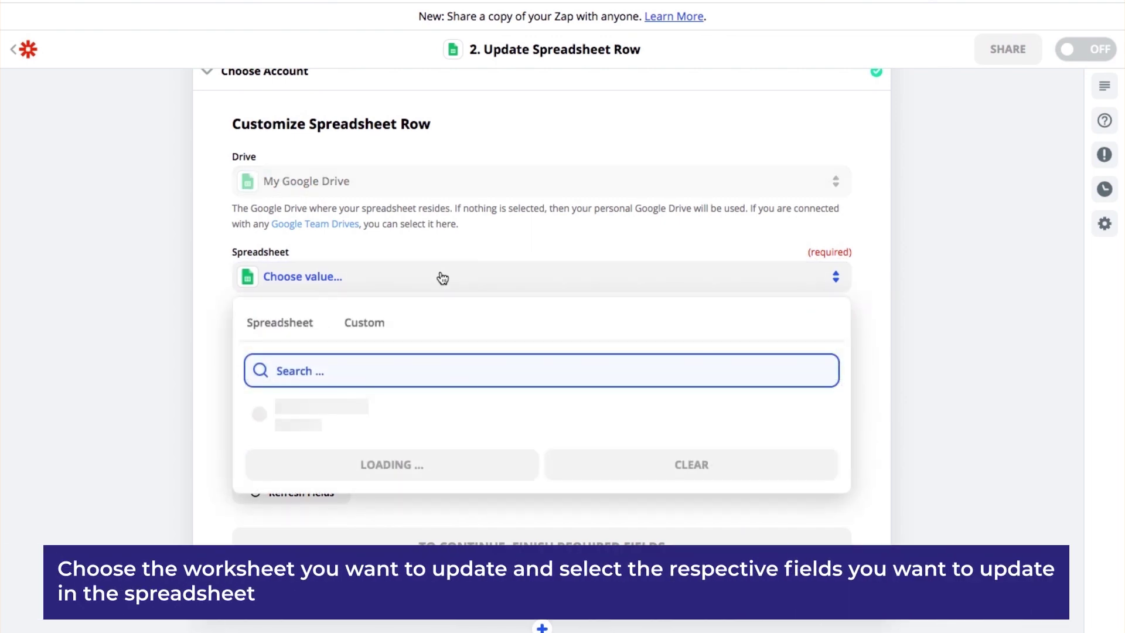
{"action": "left_click", "coordinate": [317, 395]}
{"action": "left_click", "coordinate": [432, 264]}
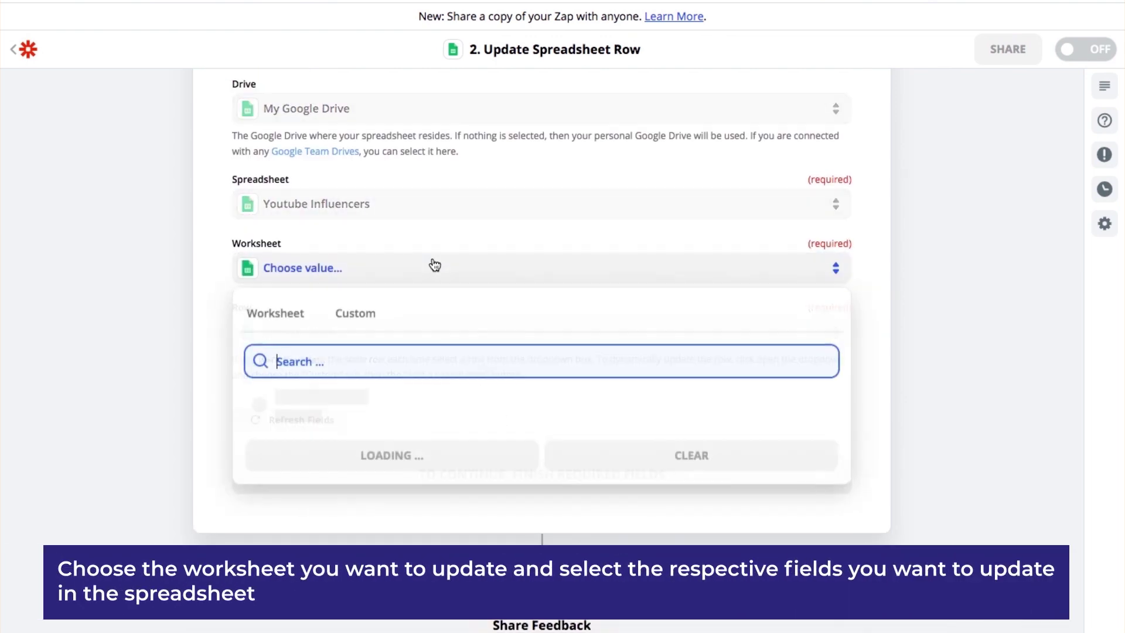
{"action": "left_click", "coordinate": [391, 391]}
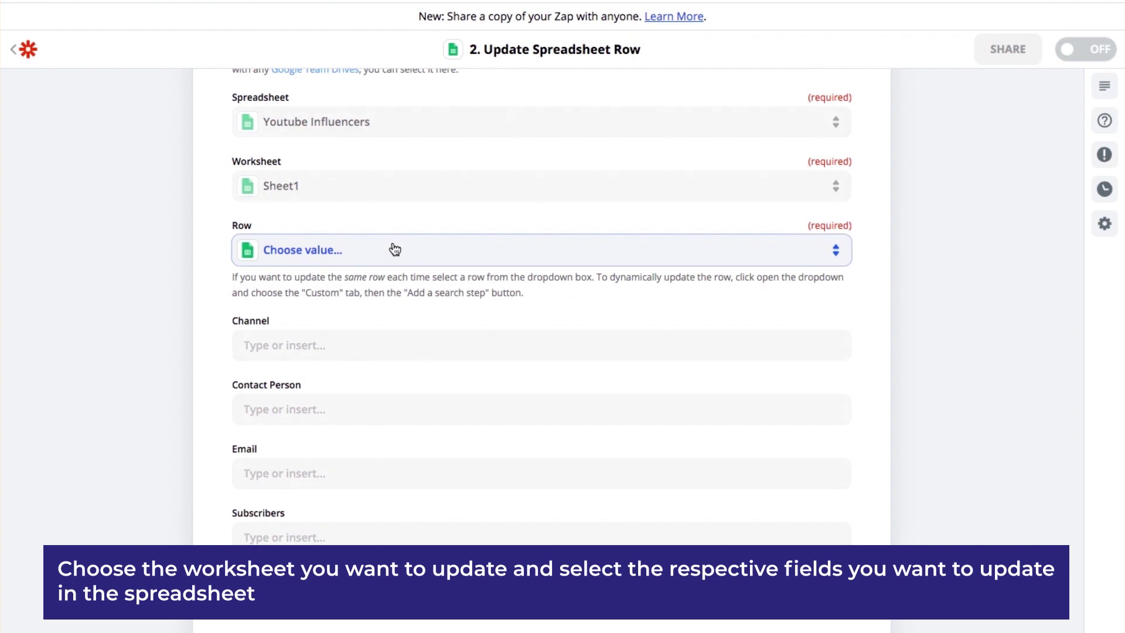
{"action": "left_click", "coordinate": [394, 250]}
{"action": "left_click", "coordinate": [328, 432]}
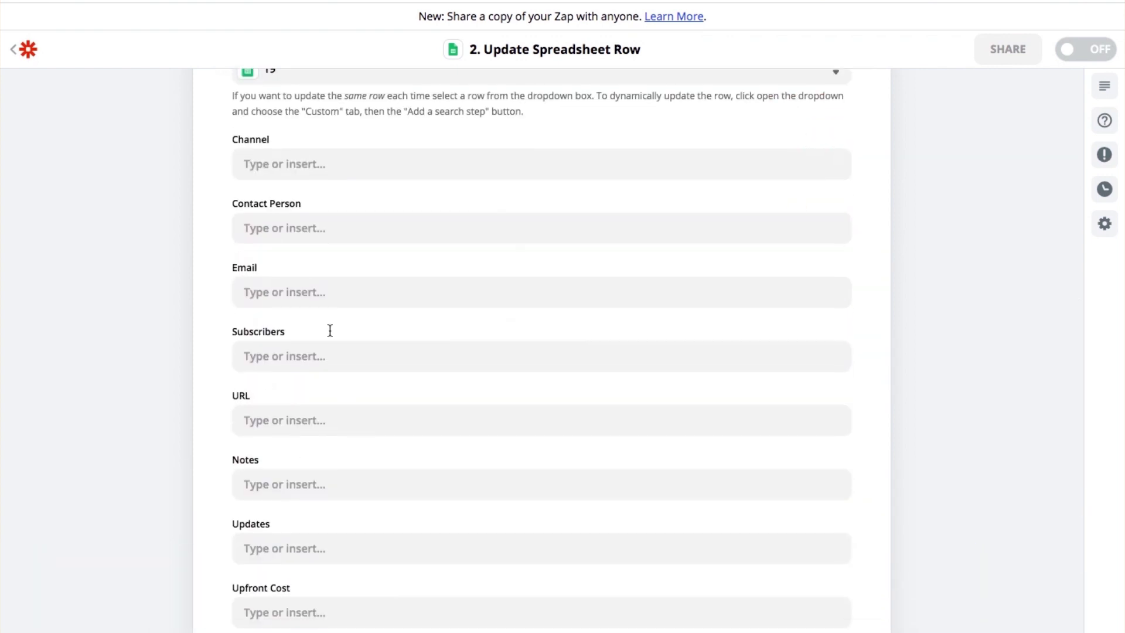
Step: Map the trigger's Buyer Name into the Email column and send a test row
{"action": "left_click", "coordinate": [290, 291]}
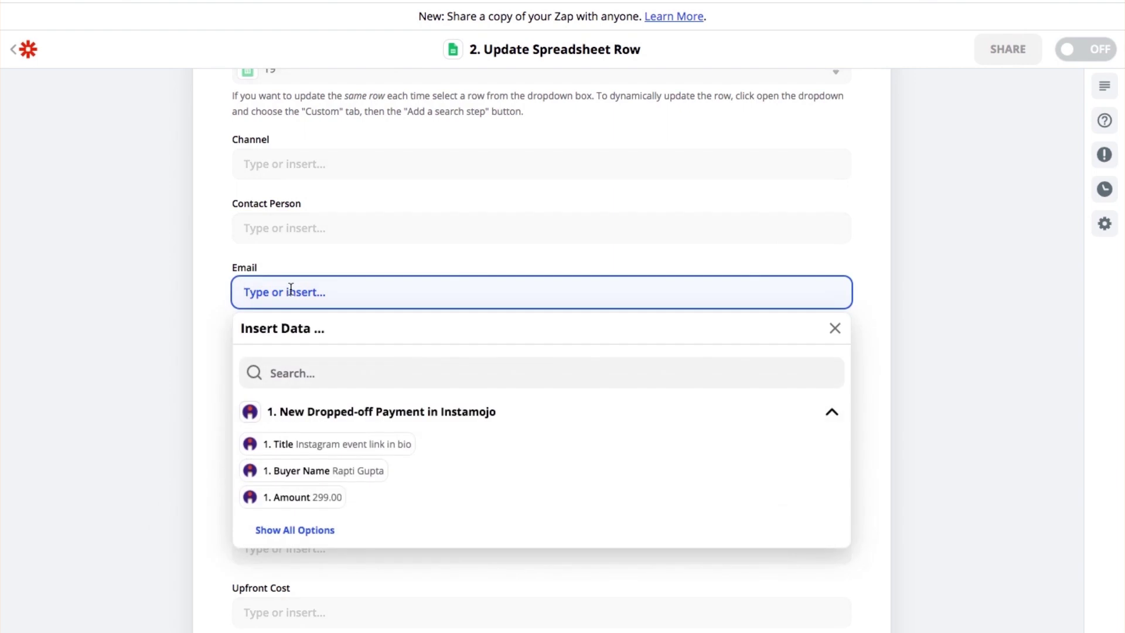
{"action": "left_click", "coordinate": [284, 471]}
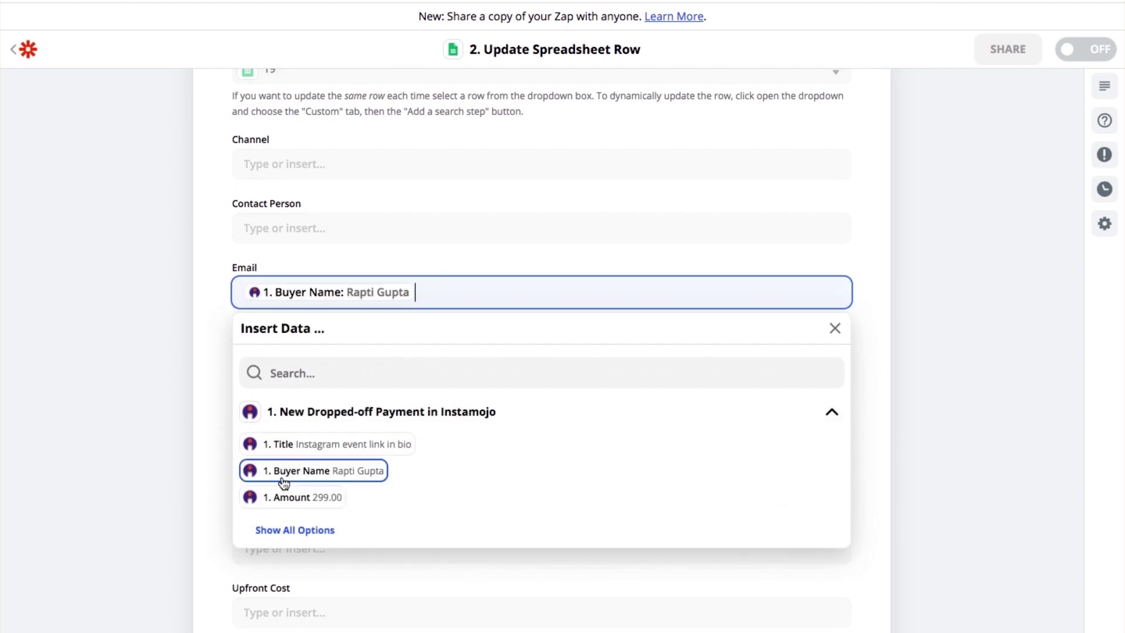
{"action": "left_click", "coordinate": [301, 531]}
{"action": "scroll", "coordinate": [302, 529], "scroll_direction": "down", "scroll_amount": 6}
{"action": "left_click", "coordinate": [157, 504]}
{"action": "left_click", "coordinate": [424, 527]}
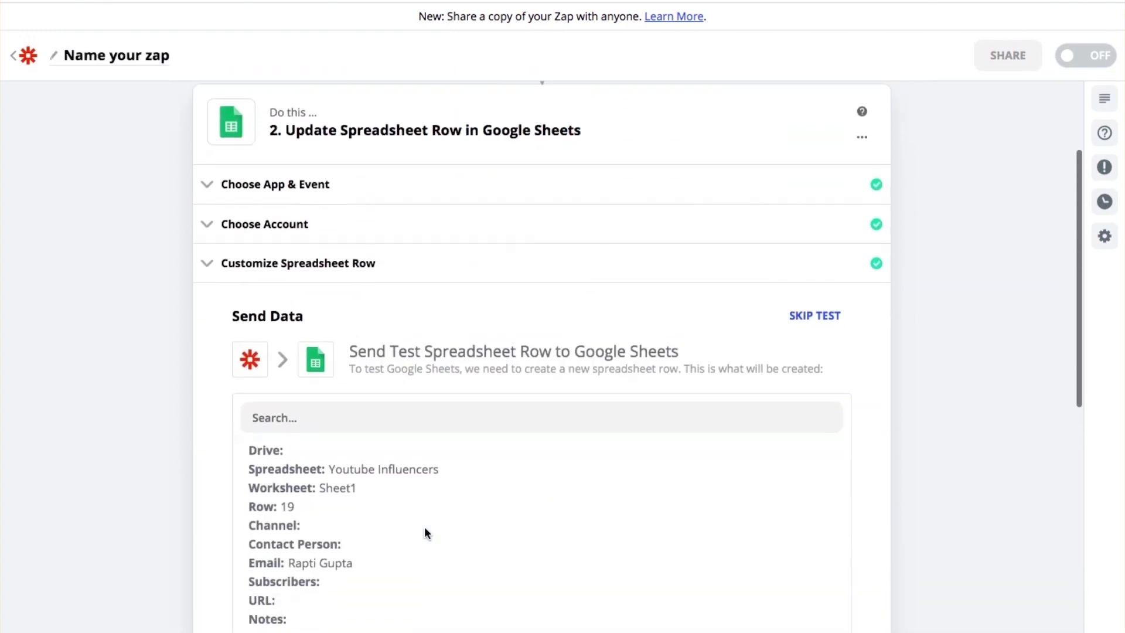
{"action": "scroll", "coordinate": [425, 529], "scroll_direction": "down", "scroll_amount": 7}
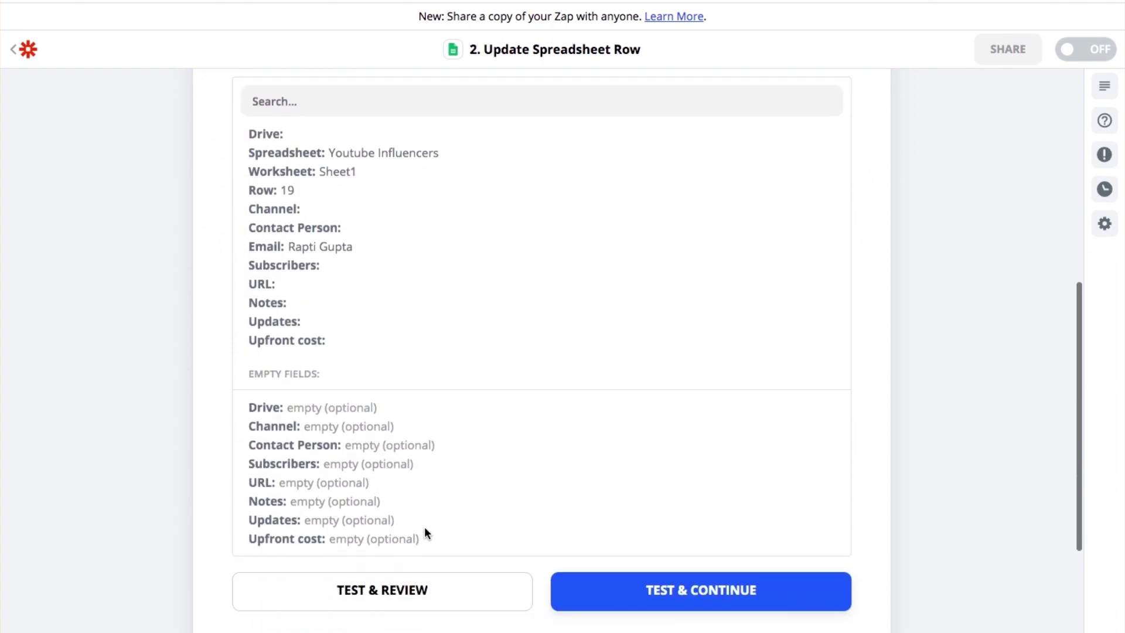
{"action": "left_click", "coordinate": [401, 495]}
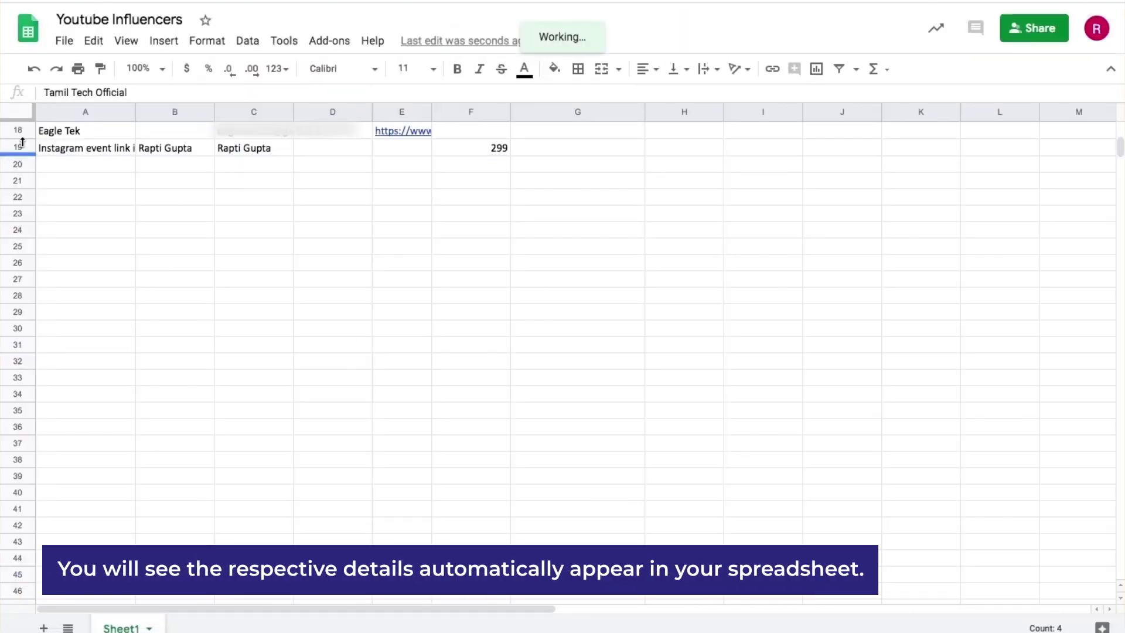
{"action": "left_click", "coordinate": [18, 147]}
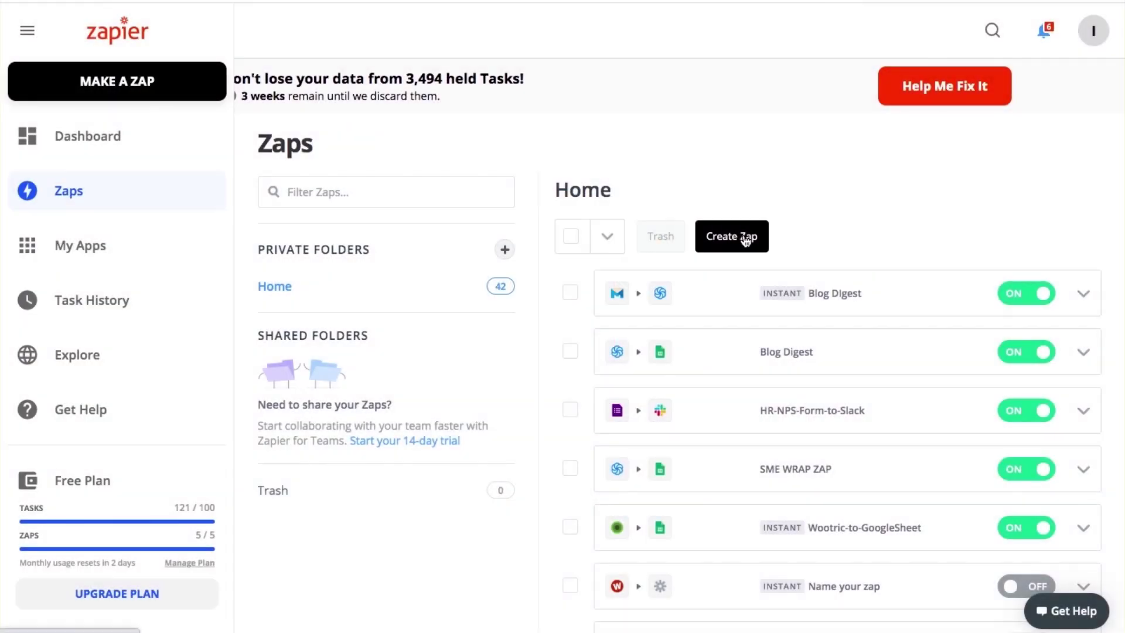
Step: Start a new zap with Instamojo's New Dropped-off Payment as the trigger
{"action": "left_click", "coordinate": [745, 240]}
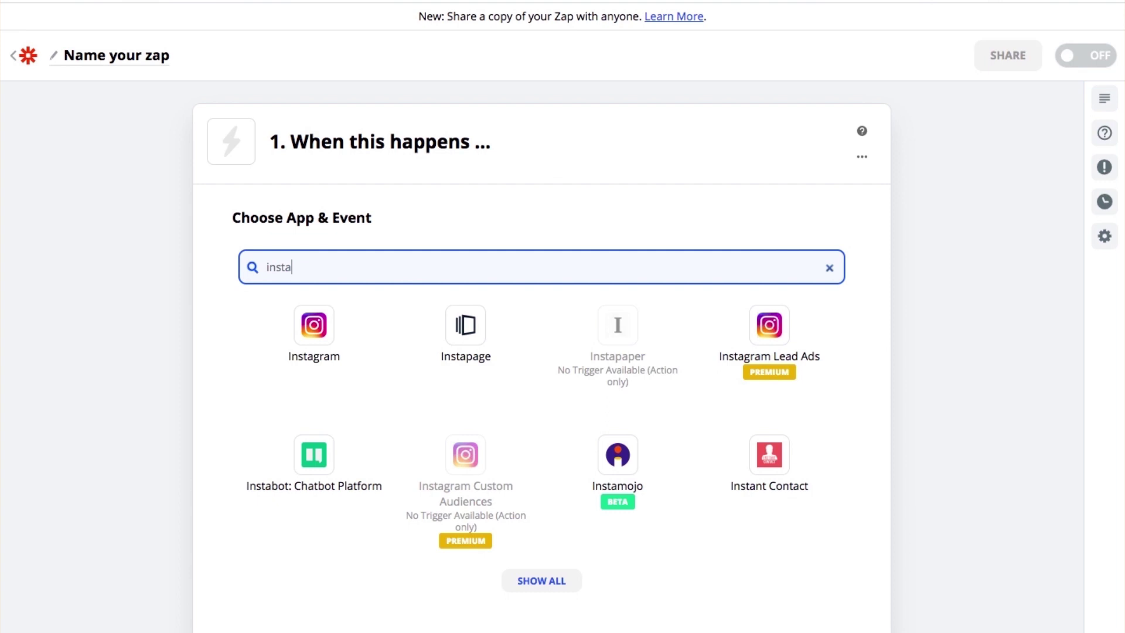
{"action": "type", "text": "mojo"}
{"action": "left_click", "coordinate": [314, 350]}
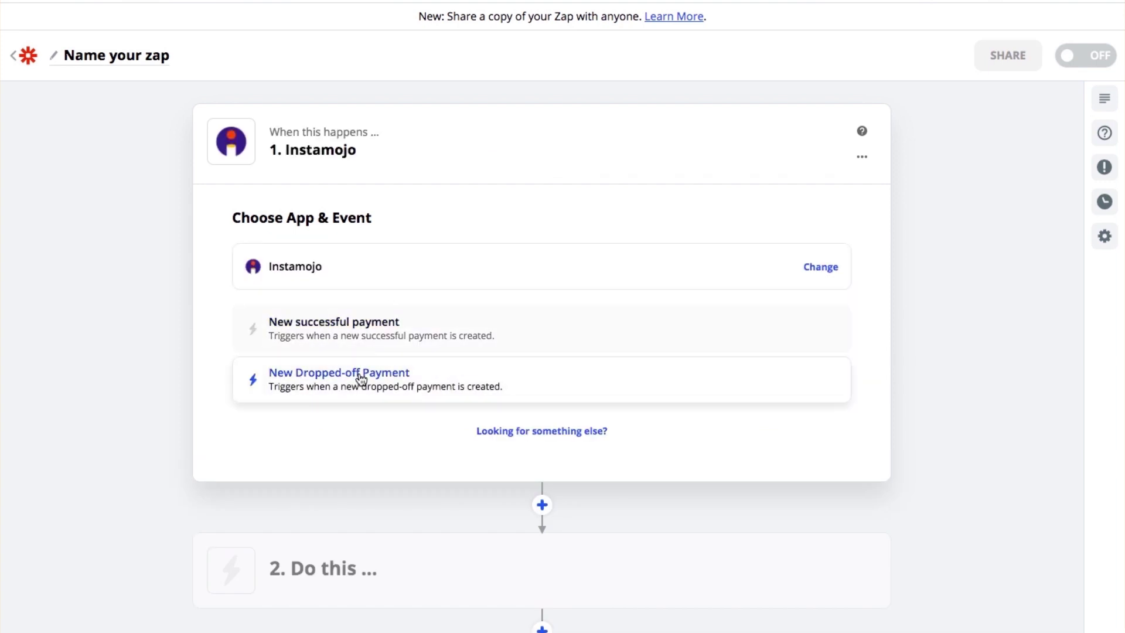
{"action": "left_click", "coordinate": [361, 378]}
{"action": "left_click", "coordinate": [426, 380]}
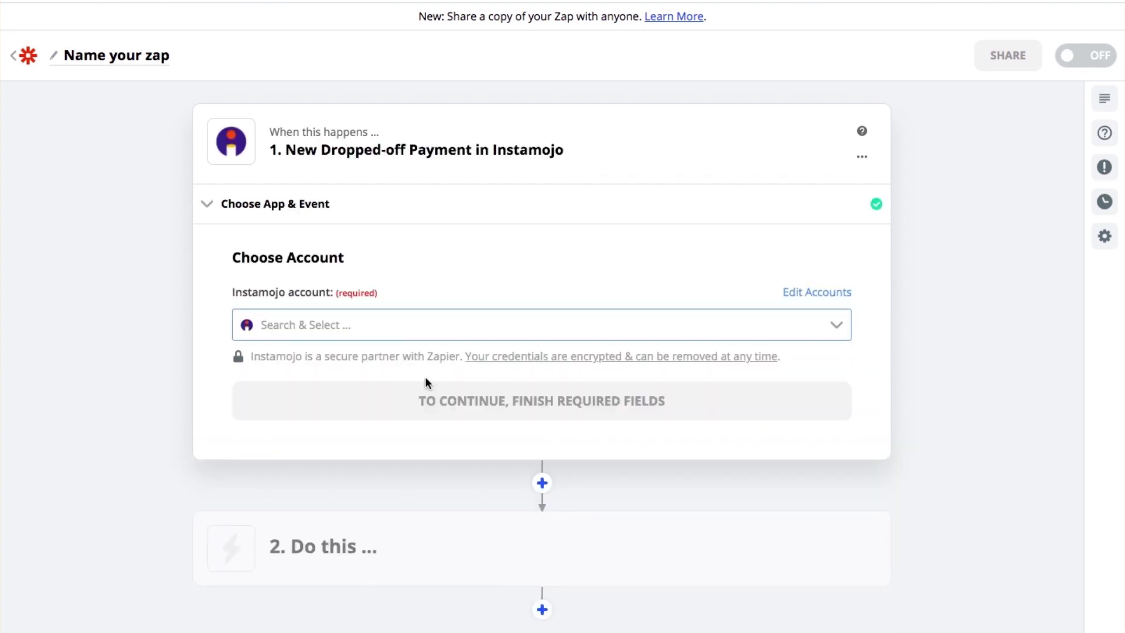
Step: Connect the Instamojo account, test the trigger for a sample payment, and continue
{"action": "left_click", "coordinate": [423, 373]}
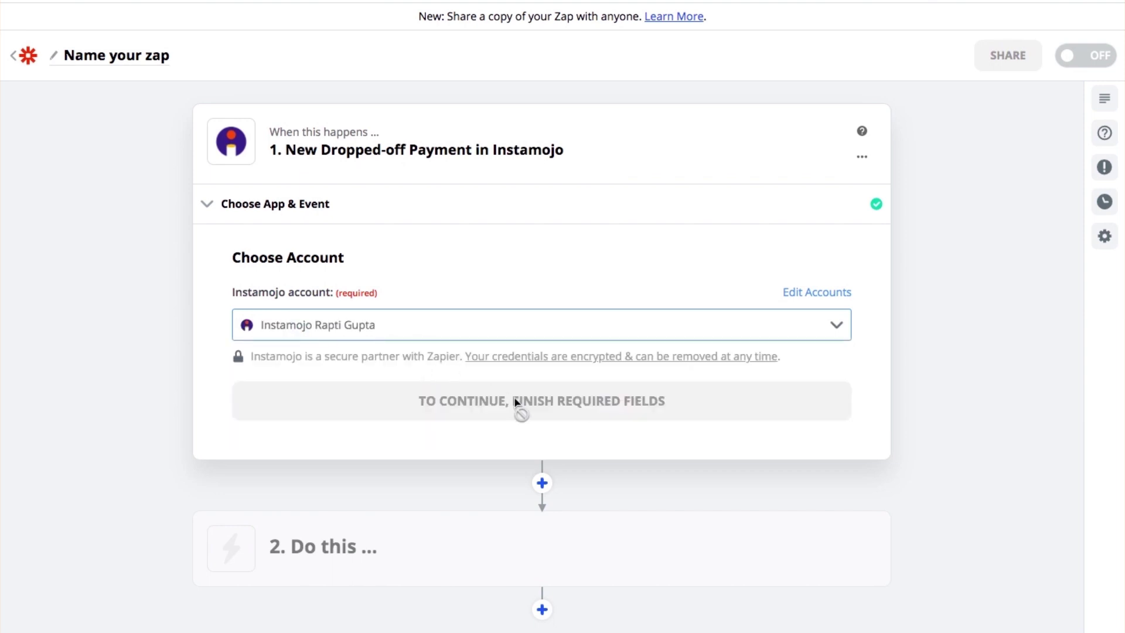
{"action": "left_click", "coordinate": [515, 402]}
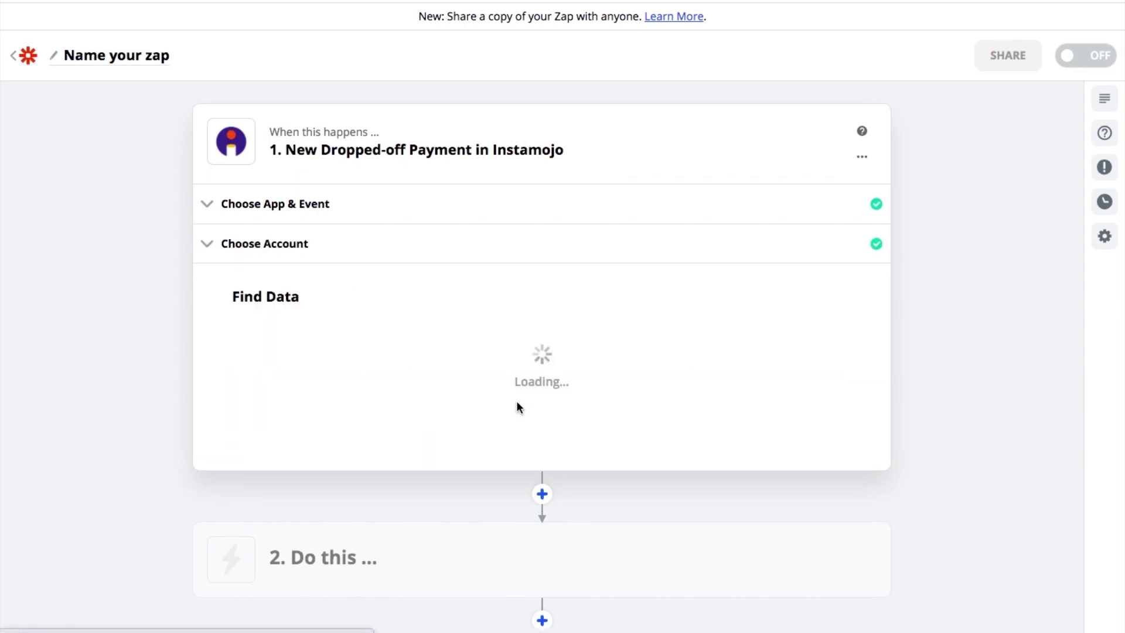
{"action": "left_click", "coordinate": [557, 381]}
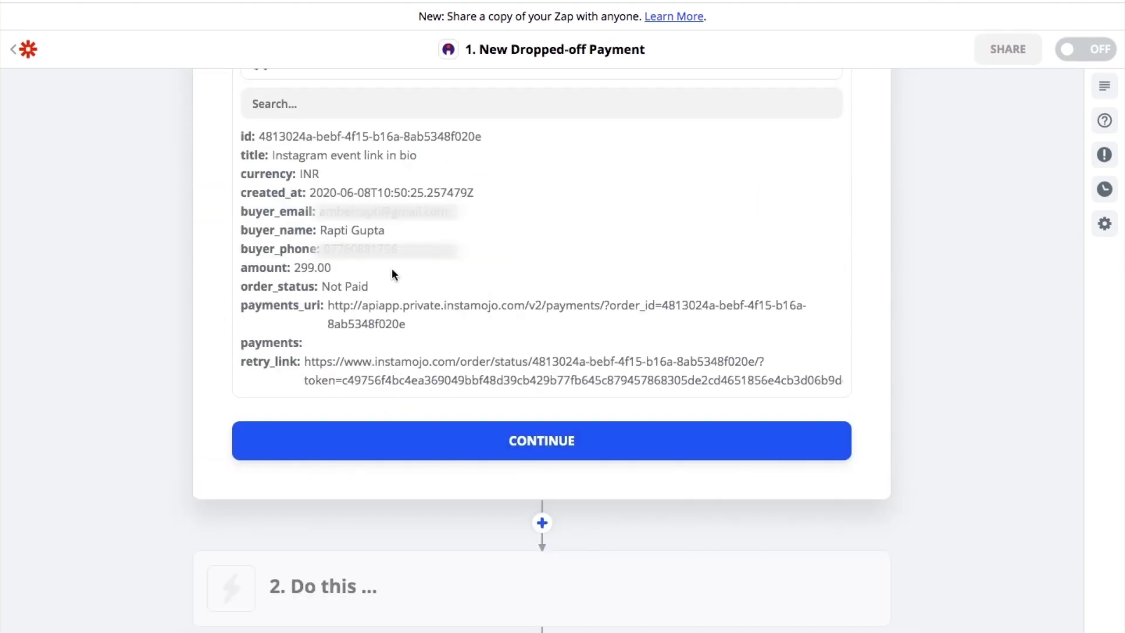
{"action": "left_click", "coordinate": [548, 492]}
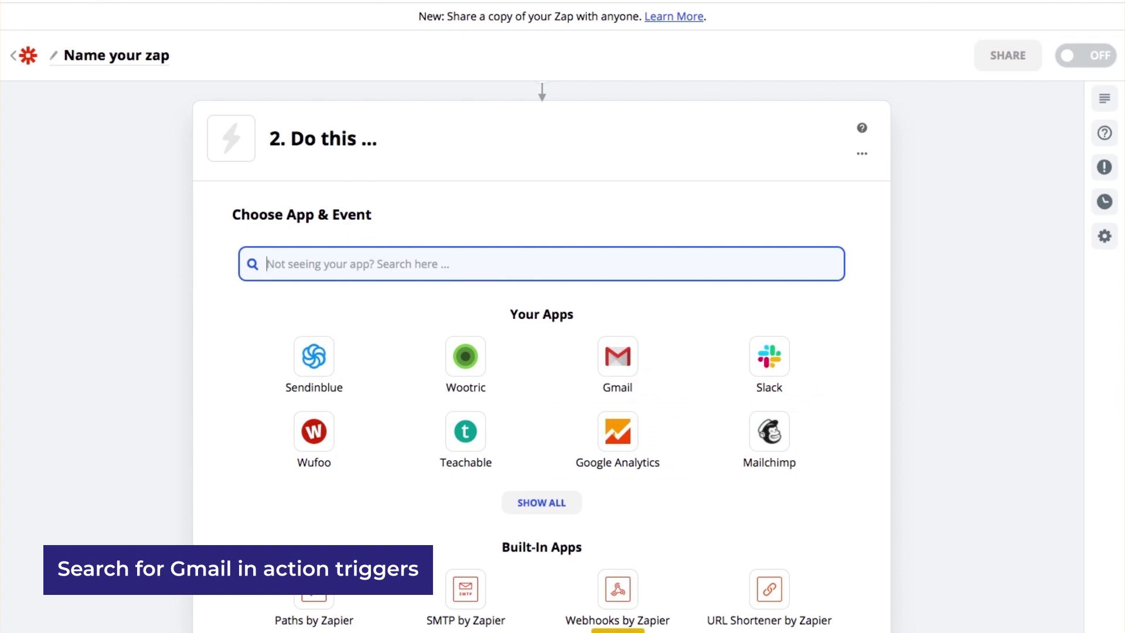
Step: Choose Gmail's Send Email action and connect the Gmail account
{"action": "type", "text": "gm"}
{"action": "left_click", "coordinate": [316, 326]}
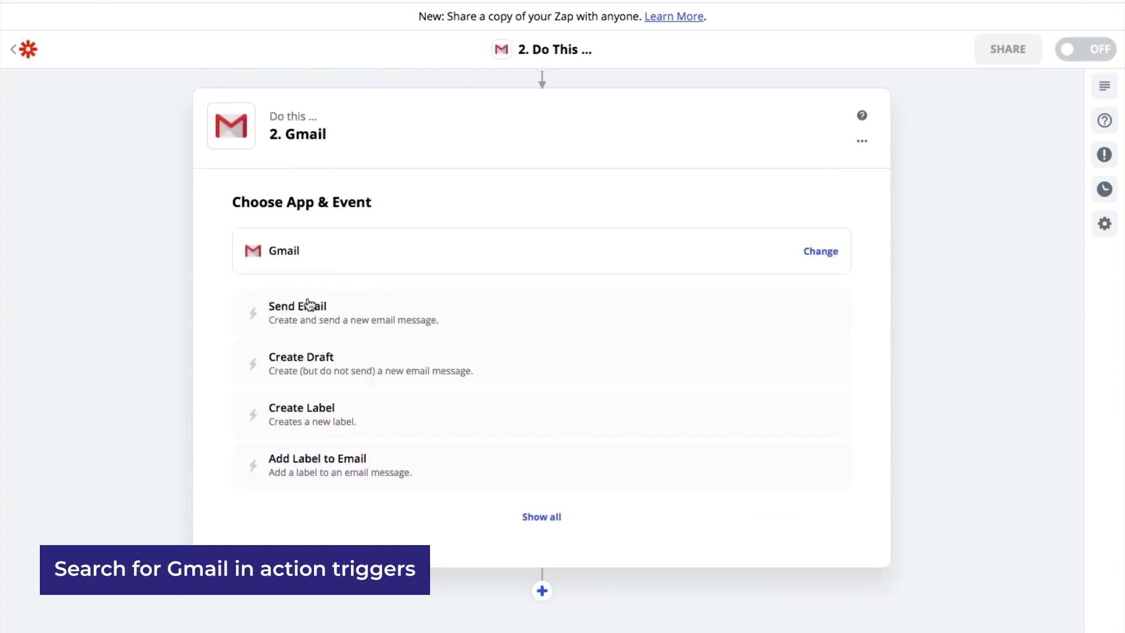
{"action": "left_click", "coordinate": [346, 318]}
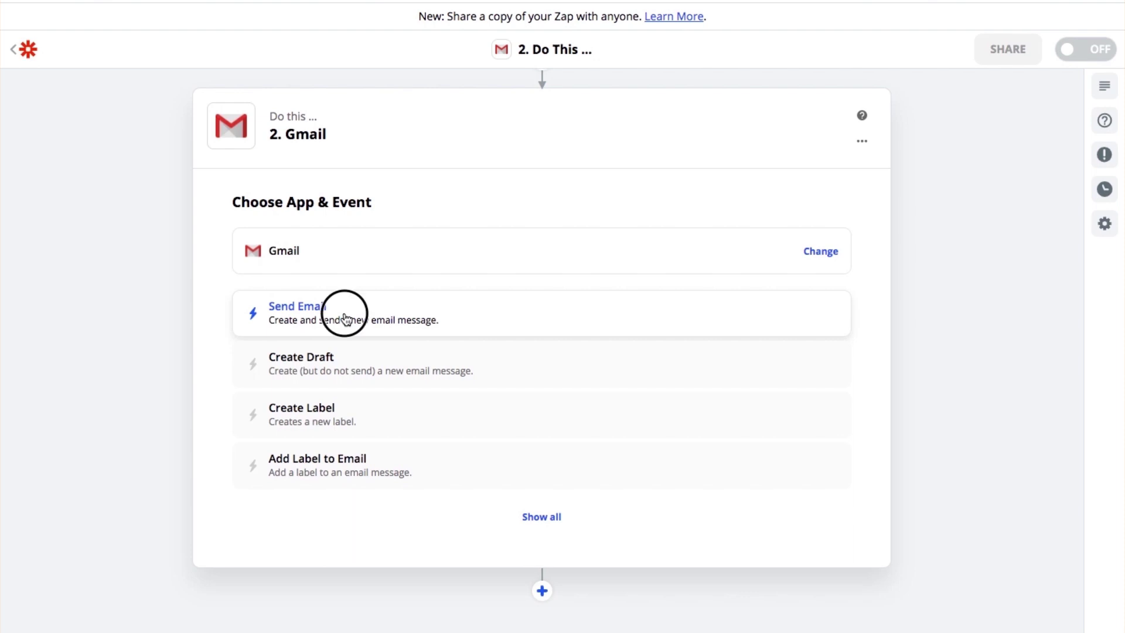
{"action": "left_click", "coordinate": [525, 394]}
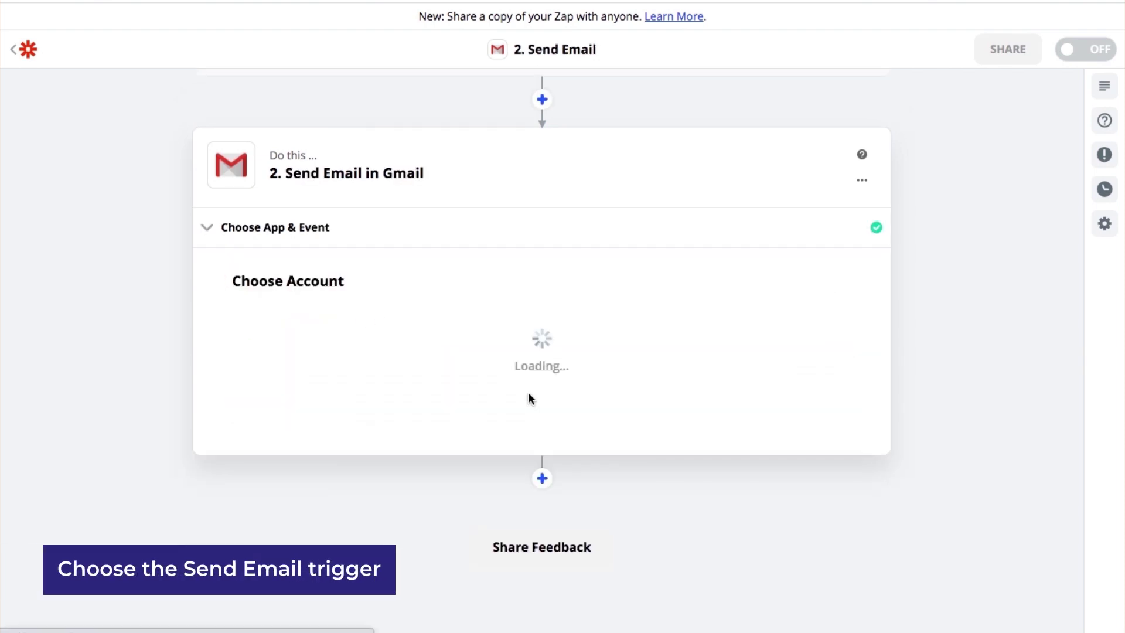
{"action": "left_click", "coordinate": [842, 324]}
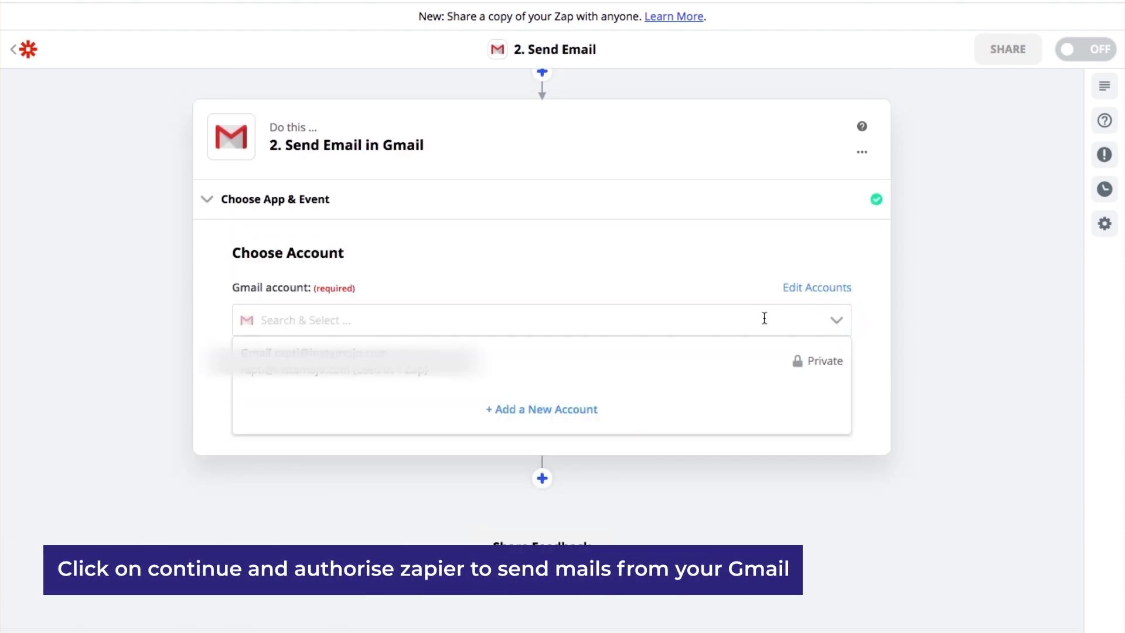
{"action": "left_click", "coordinate": [704, 359]}
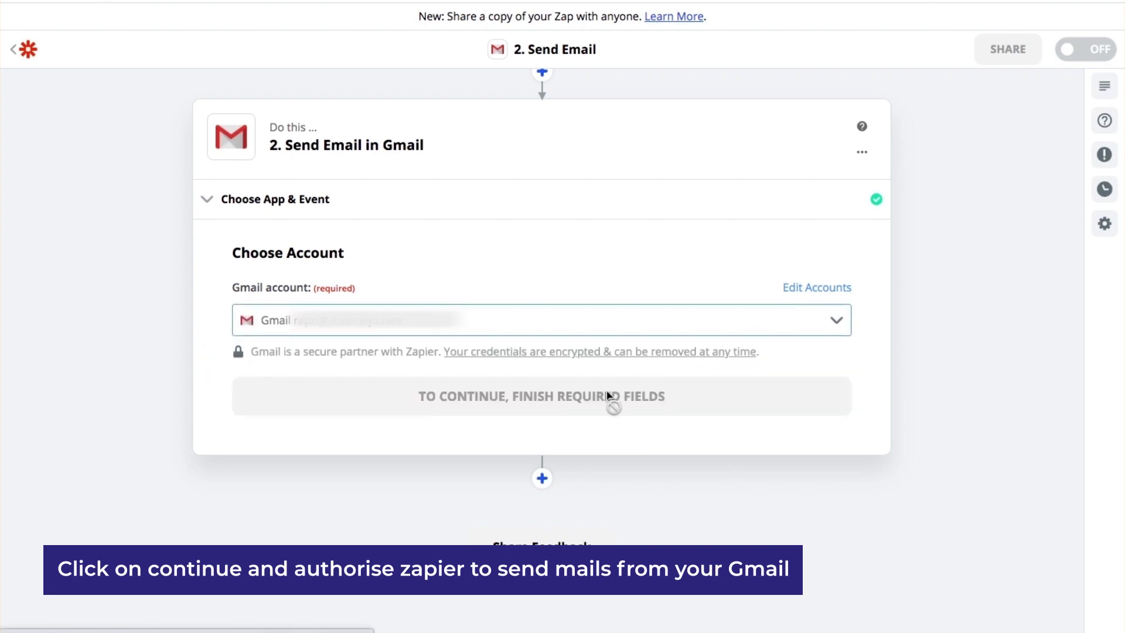
{"action": "left_click", "coordinate": [552, 401]}
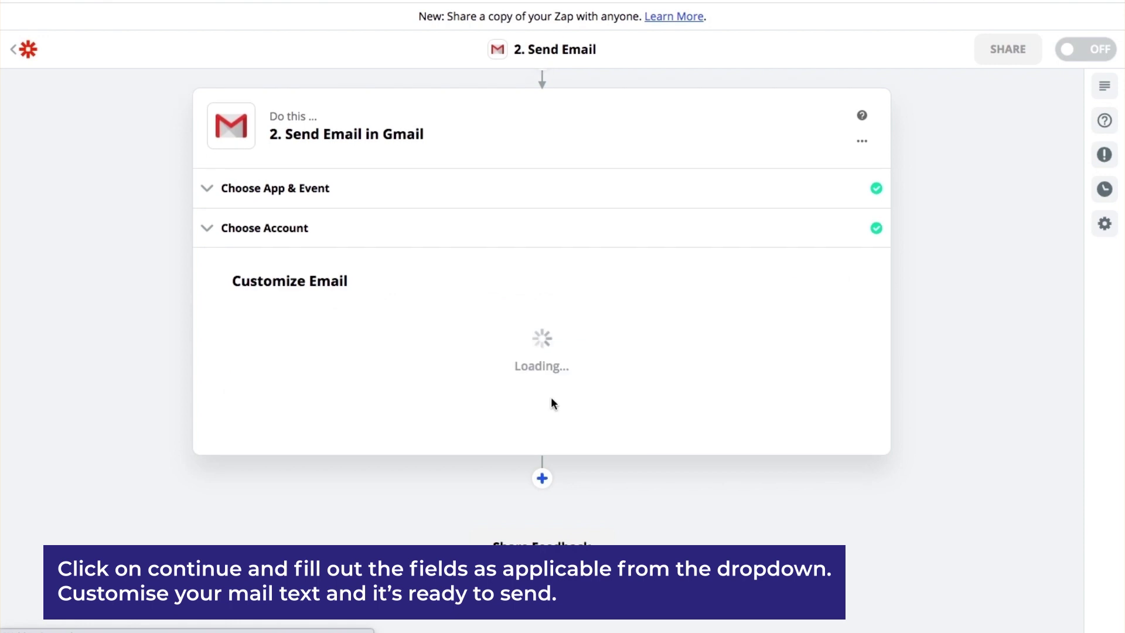
Step: Set the email recipient to the payment's Buyer Email
{"action": "scroll", "coordinate": [551, 397], "scroll_direction": "down", "scroll_amount": 5}
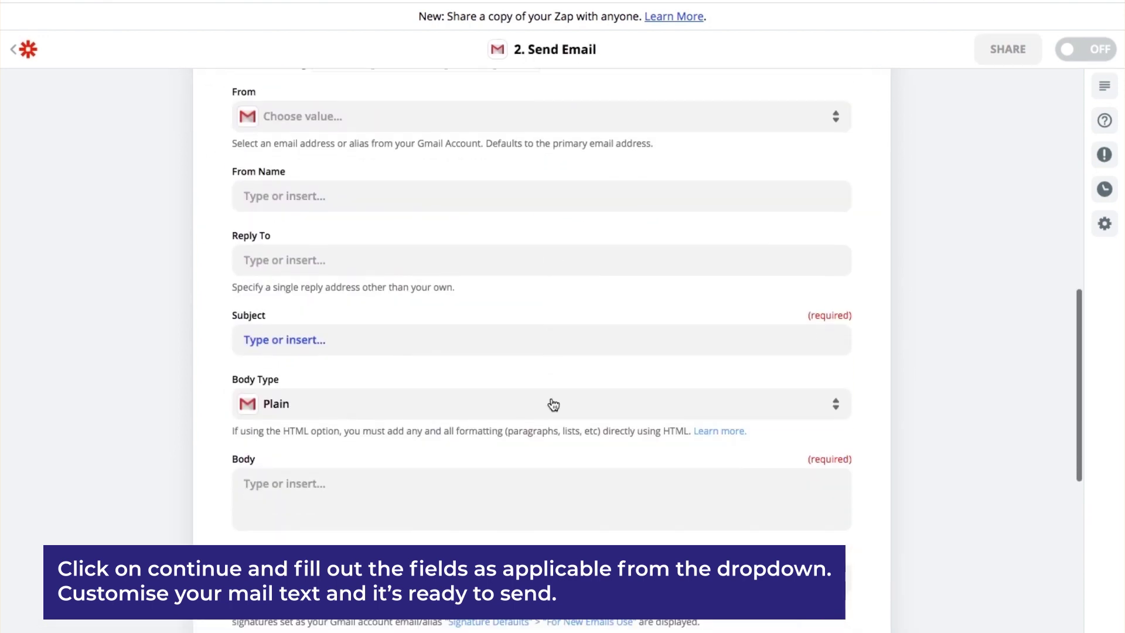
{"action": "scroll", "coordinate": [551, 396], "scroll_direction": "up", "scroll_amount": 6}
{"action": "left_click", "coordinate": [327, 181]}
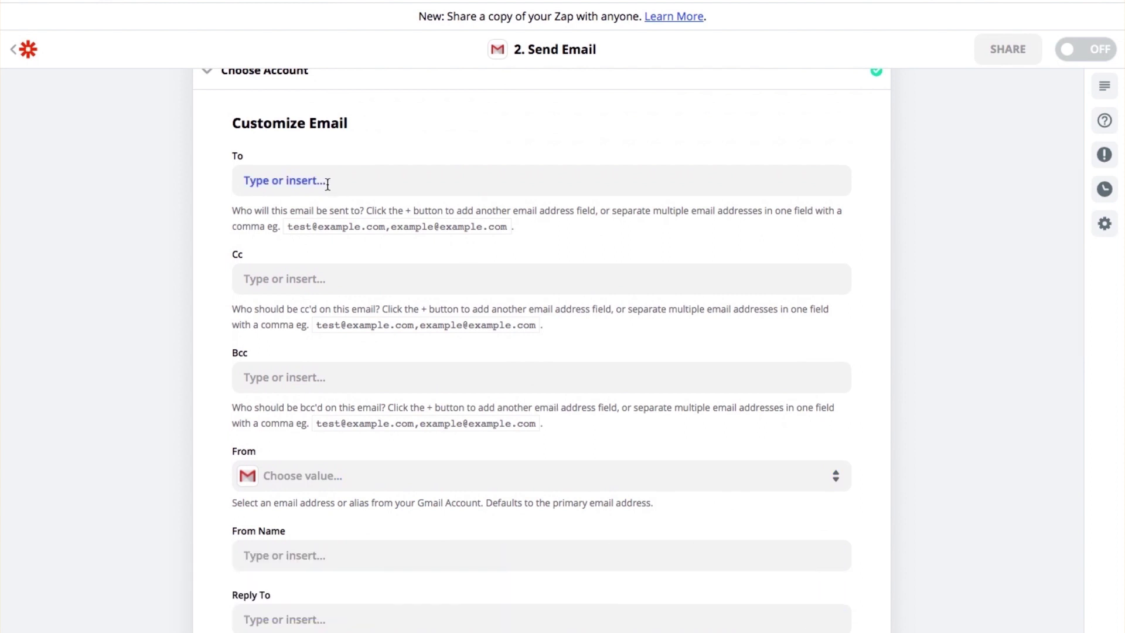
{"action": "scroll", "coordinate": [345, 199], "scroll_direction": "up", "scroll_amount": 1}
{"action": "left_click", "coordinate": [345, 213]}
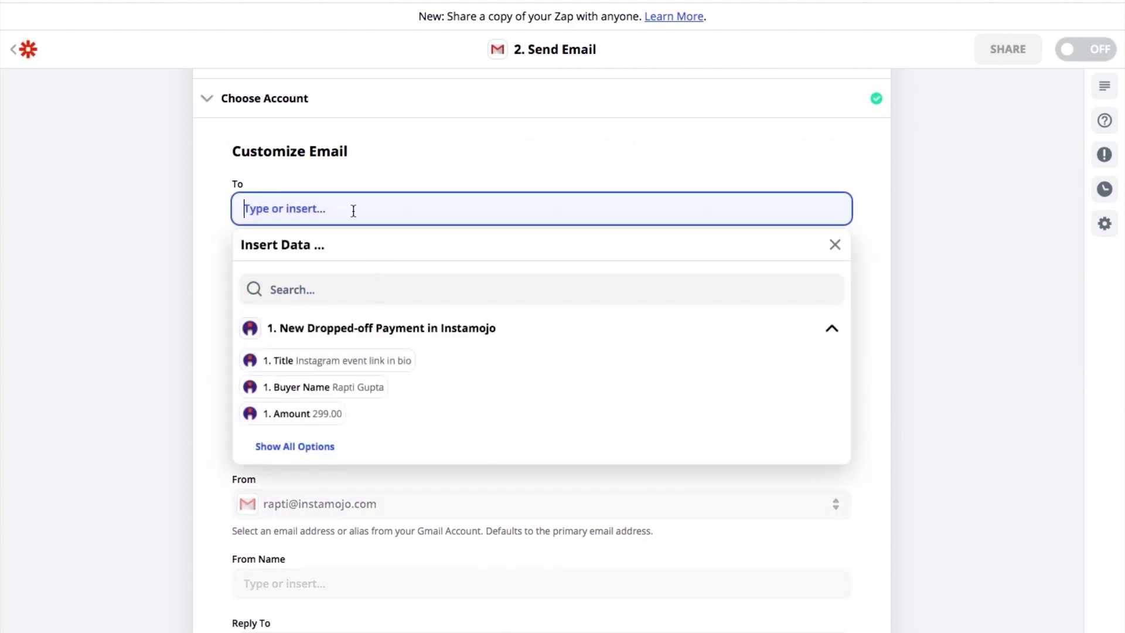
{"action": "left_click", "coordinate": [302, 449]}
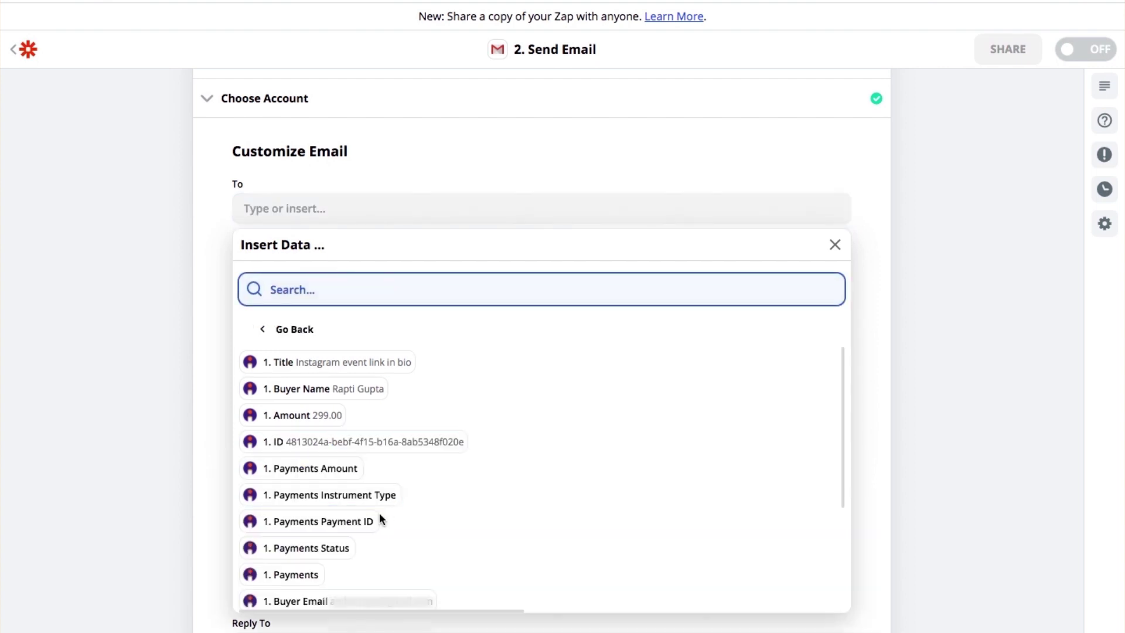
{"action": "scroll", "coordinate": [379, 514], "scroll_direction": "down", "scroll_amount": 3}
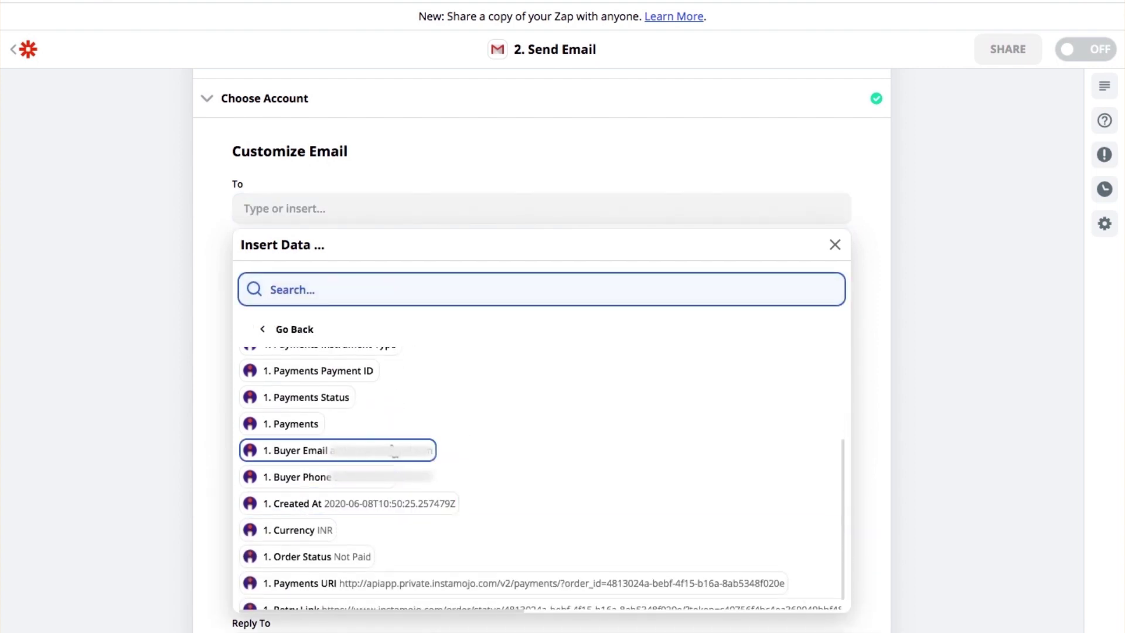
{"action": "left_click", "coordinate": [394, 451]}
Step: Fill in subject 'Event Goes Live in 1 Hour!' and a webinar reminder body, then send a test
{"action": "scroll", "coordinate": [422, 241], "scroll_direction": "down", "scroll_amount": 5}
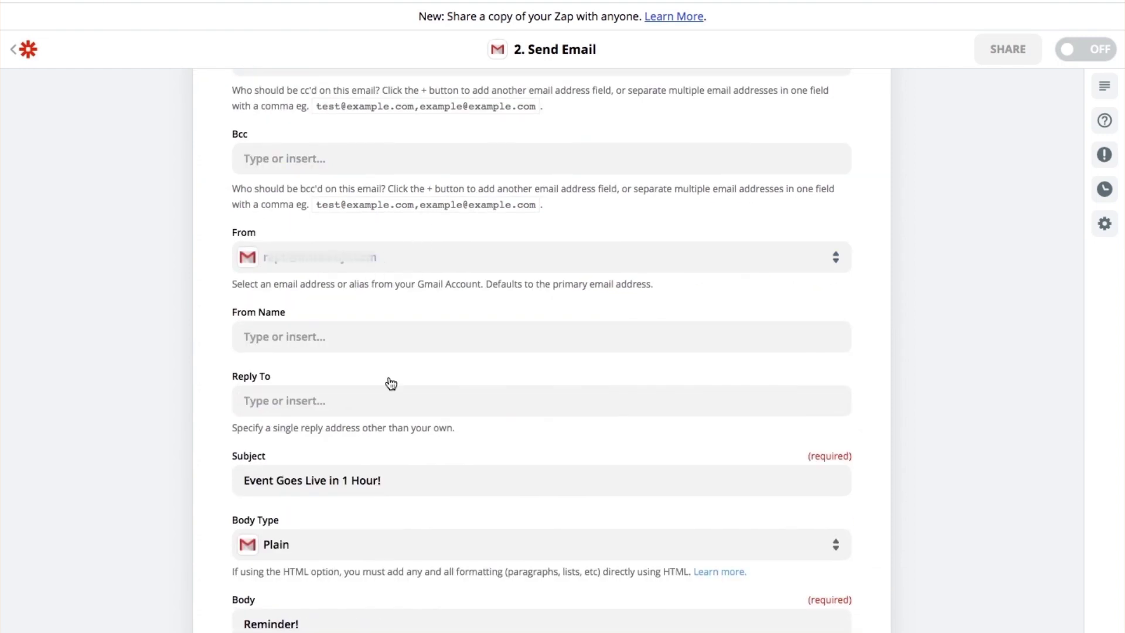
{"action": "scroll", "coordinate": [391, 384], "scroll_direction": "down", "scroll_amount": 3}
{"action": "left_click", "coordinate": [431, 315]}
{"action": "scroll", "coordinate": [352, 281], "scroll_direction": "down", "scroll_amount": 4}
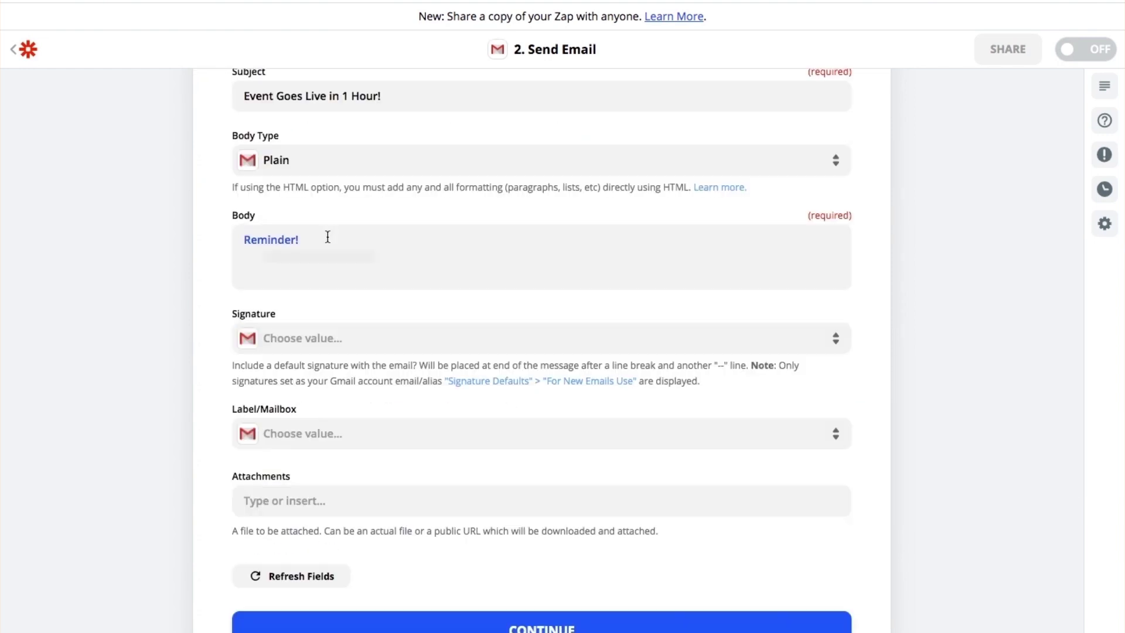
{"action": "left_click", "coordinate": [327, 235]}
{"action": "scroll", "coordinate": [271, 252], "scroll_direction": "down", "scroll_amount": 3}
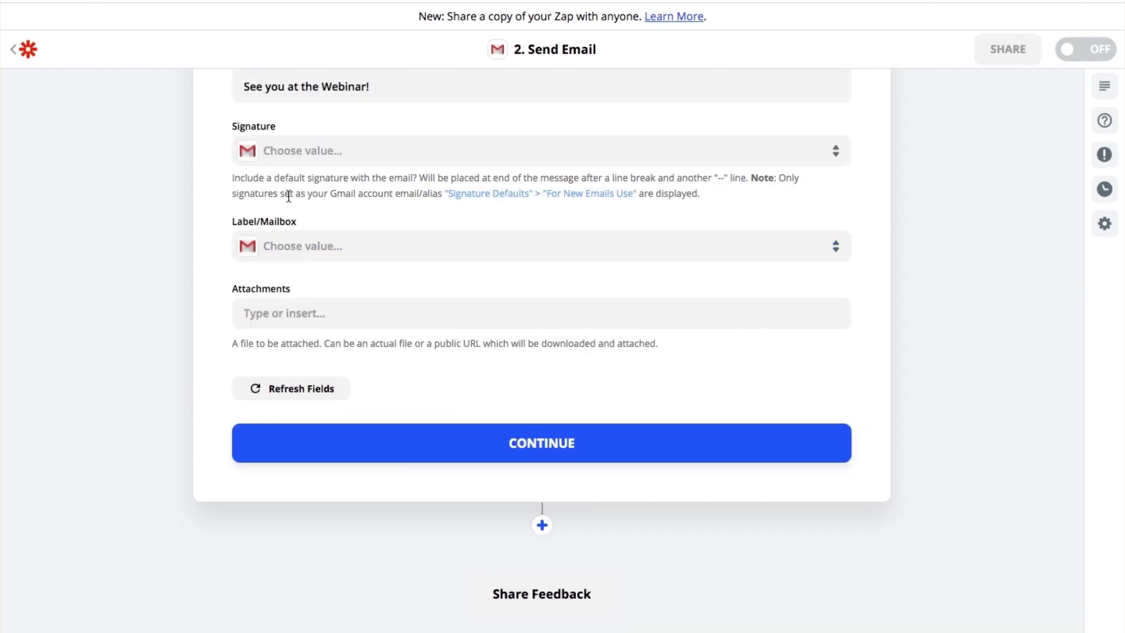
{"action": "scroll", "coordinate": [336, 177], "scroll_direction": "up", "scroll_amount": 1}
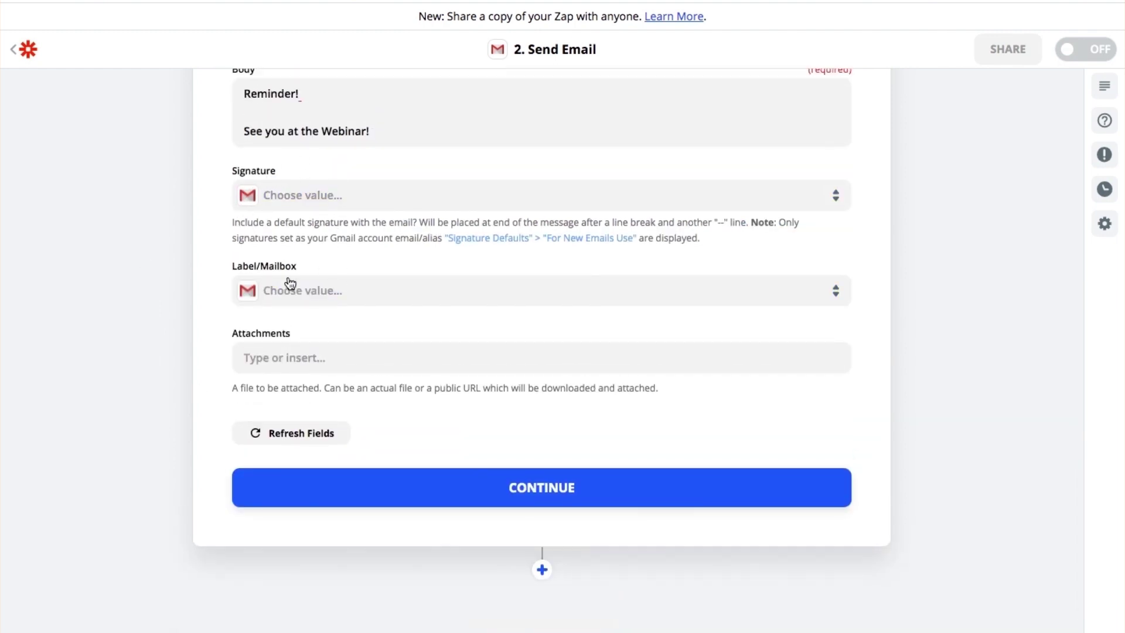
{"action": "left_click", "coordinate": [508, 488]}
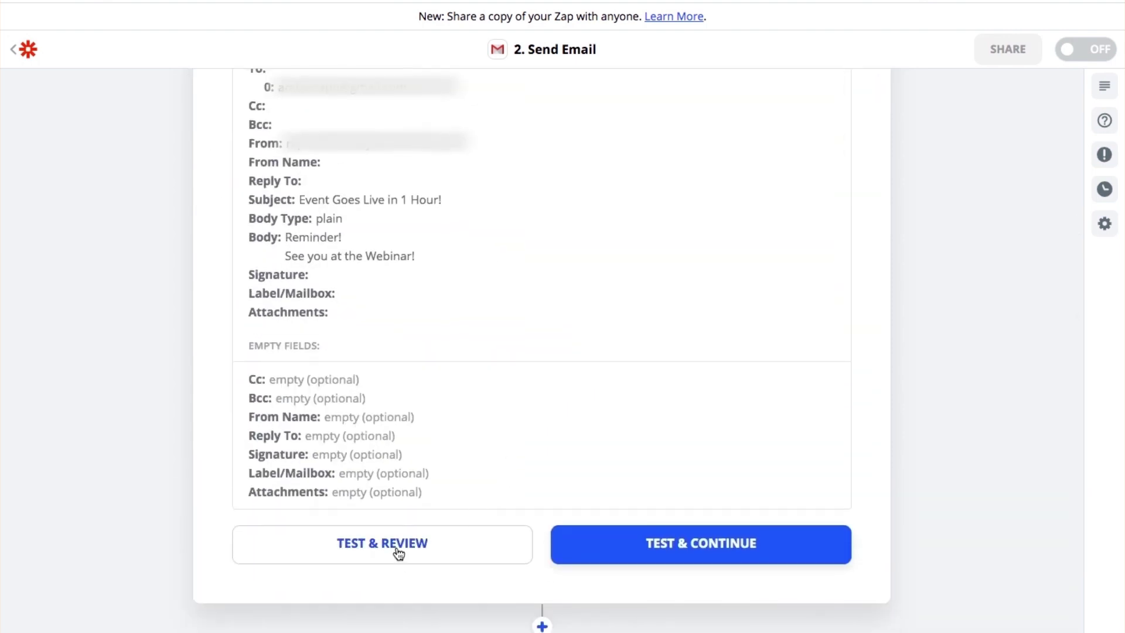
{"action": "left_click", "coordinate": [399, 545]}
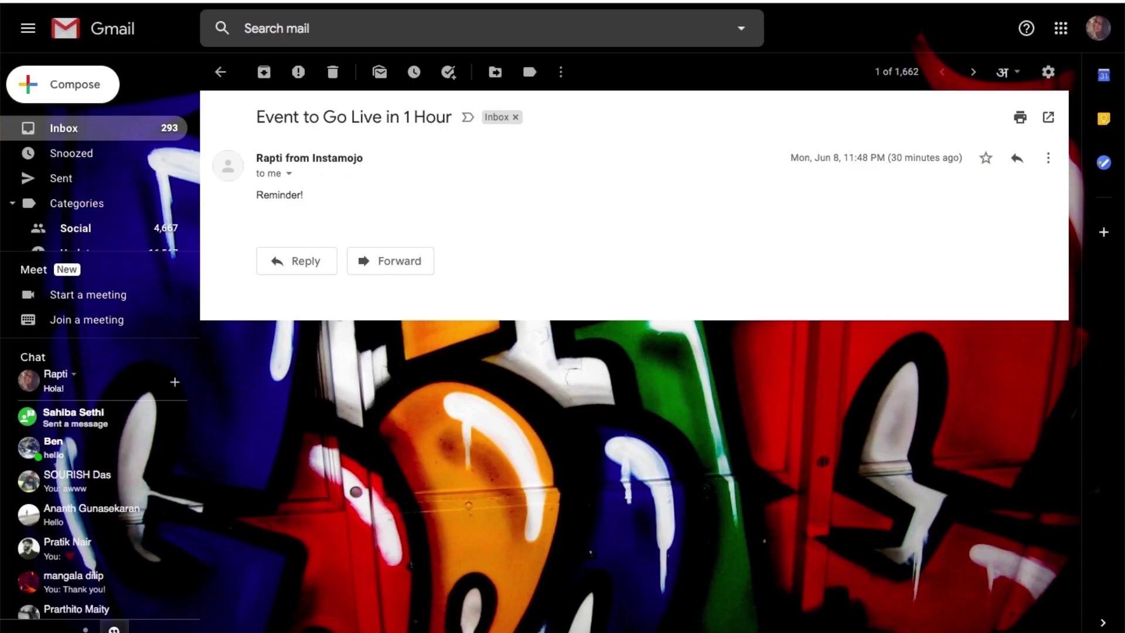
Step: Open the newest 'Event Goes Live in 1 Hour!' email in the Gmail inbox
{"action": "left_click", "coordinate": [220, 72]}
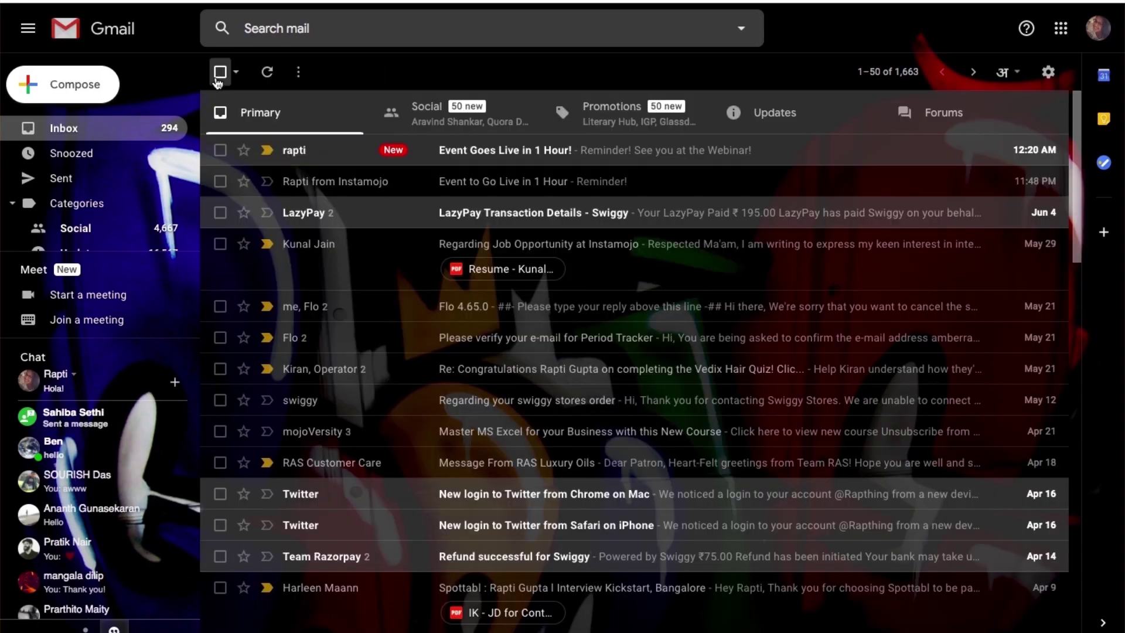
{"action": "left_click", "coordinate": [351, 148]}
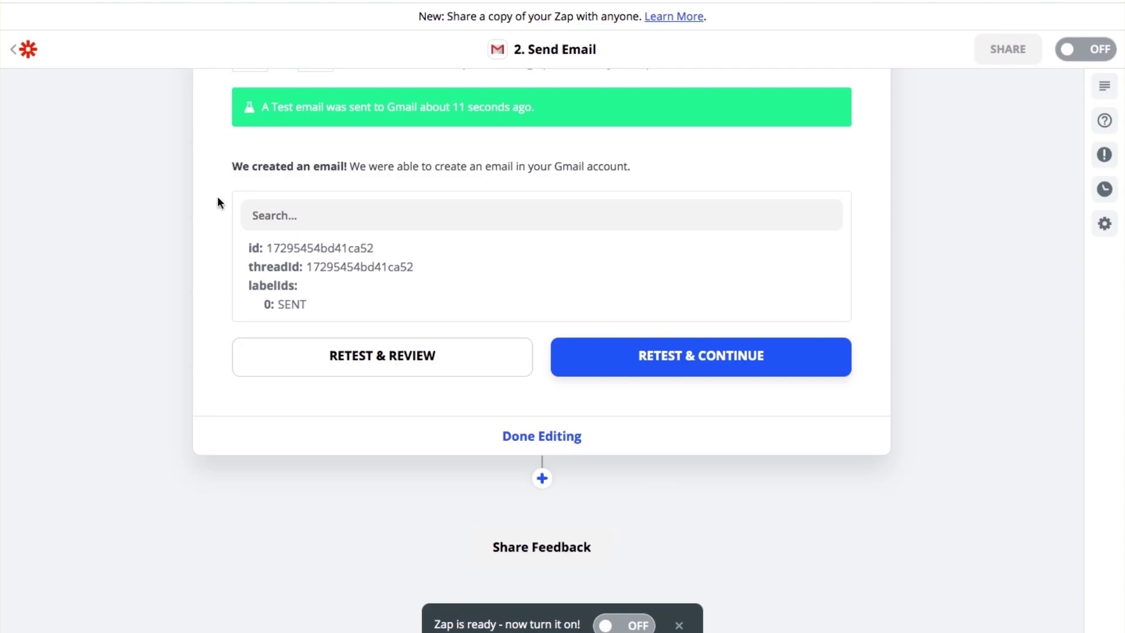
{"action": "scroll", "coordinate": [179, 287], "scroll_direction": "up", "scroll_amount": 2}
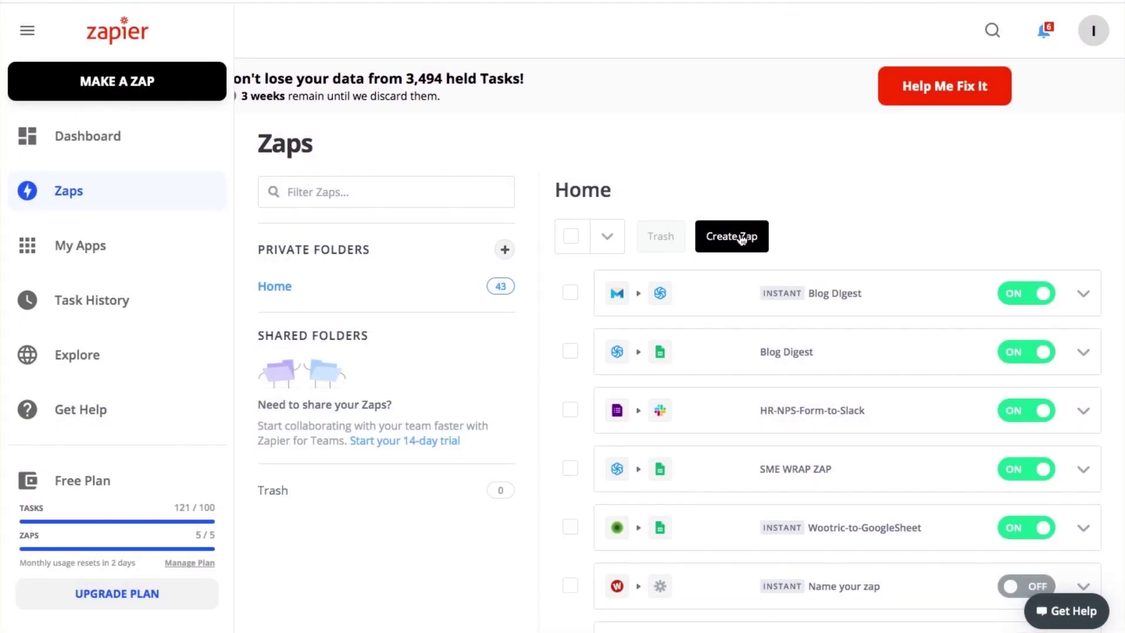
Step: Create another zap triggered by Instamojo's New Dropped-off Payment event
{"action": "left_click", "coordinate": [739, 238]}
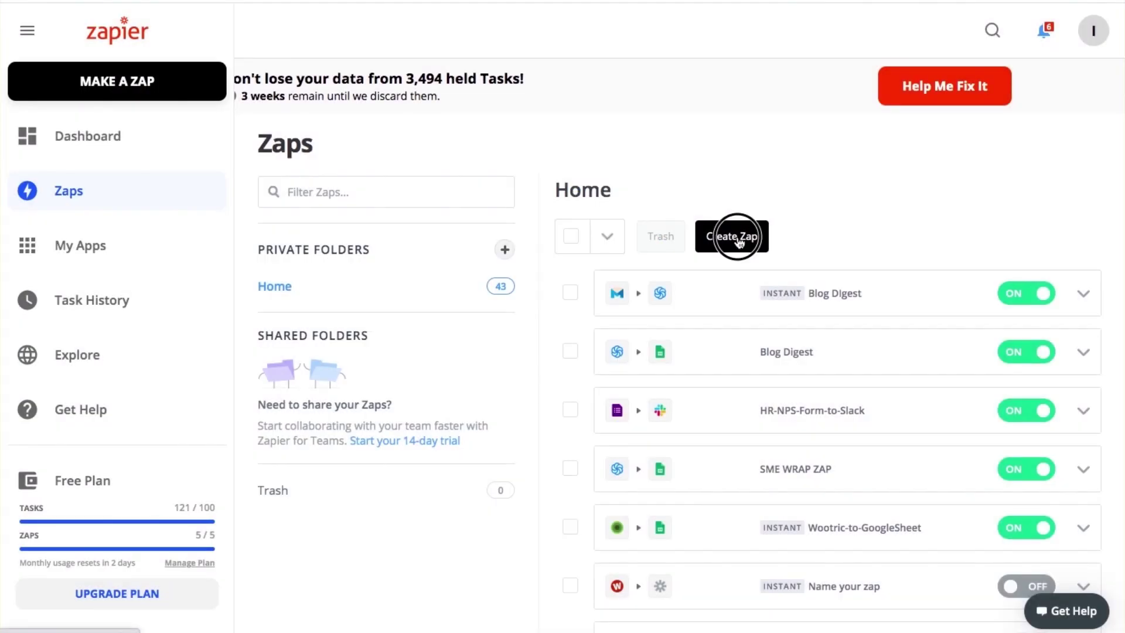
{"action": "left_click", "coordinate": [501, 266]}
{"action": "type", "text": "in"}
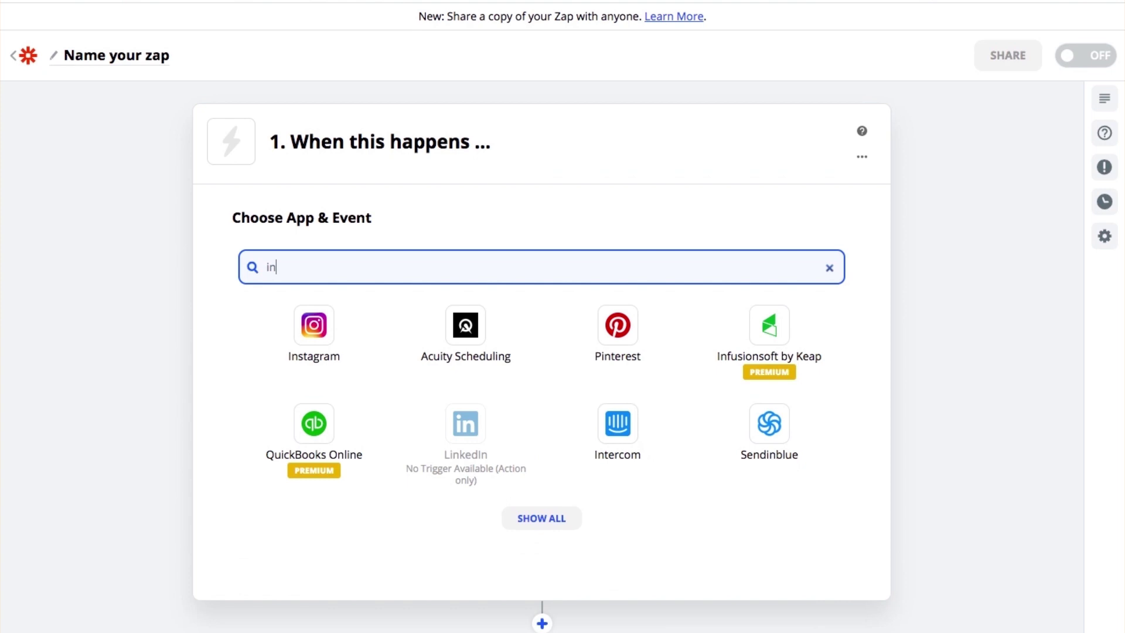
{"action": "left_click", "coordinate": [327, 334]}
{"action": "left_click", "coordinate": [391, 378]}
Step: Connect the existing Instamojo account, test for a sample payment, and continue
{"action": "left_click", "coordinate": [434, 322]}
{"action": "left_click", "coordinate": [430, 367]}
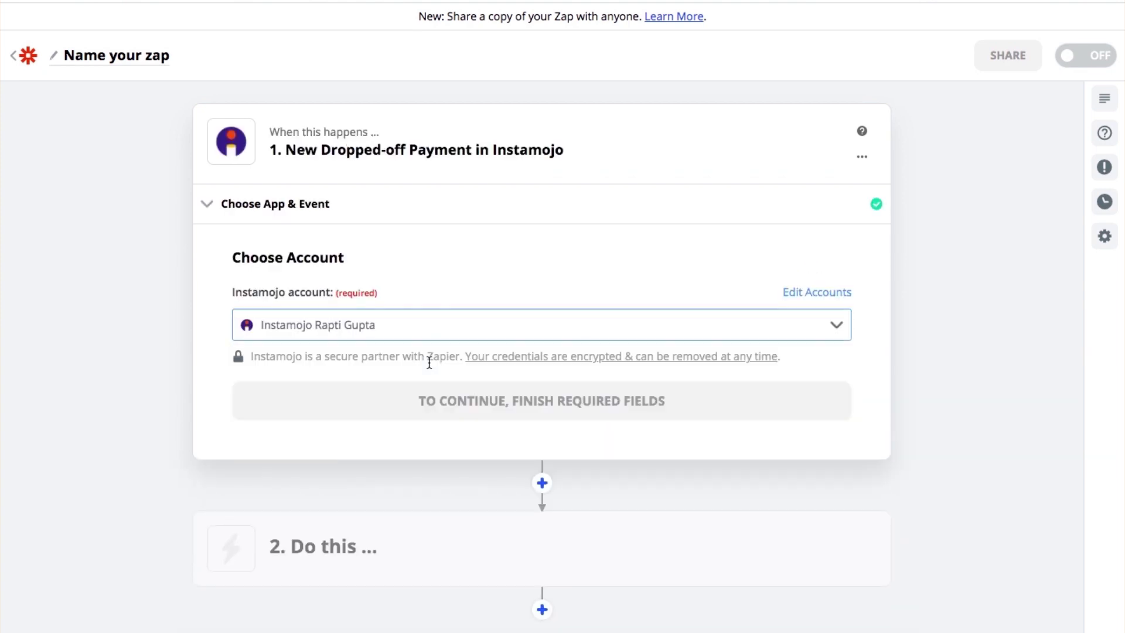
{"action": "left_click", "coordinate": [490, 395]}
{"action": "left_click", "coordinate": [531, 457]}
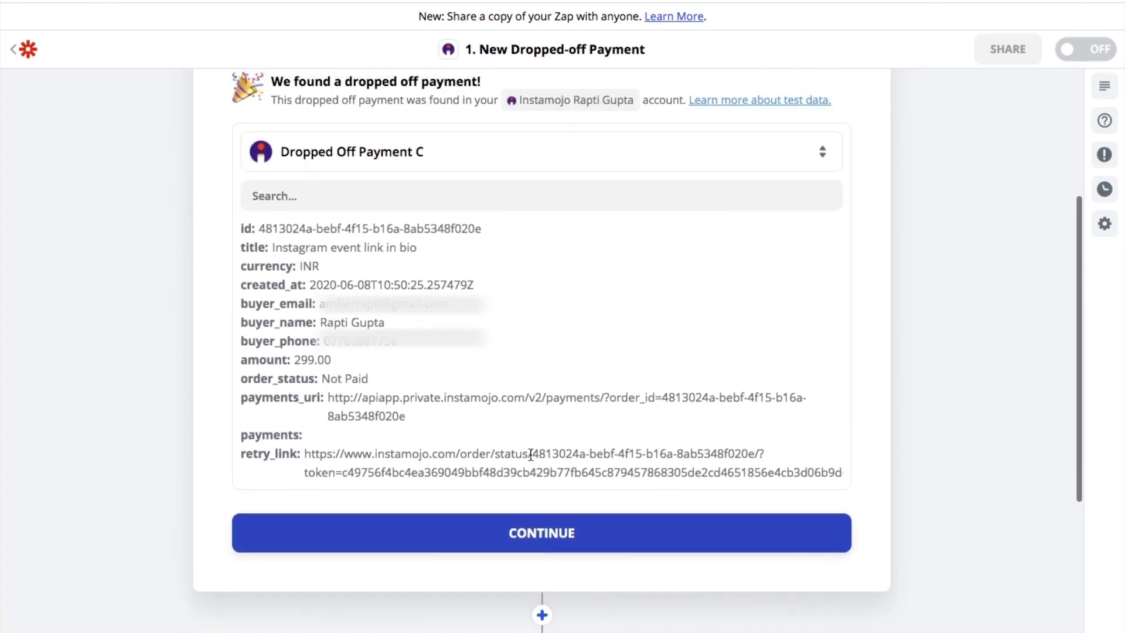
{"action": "left_click", "coordinate": [531, 542]}
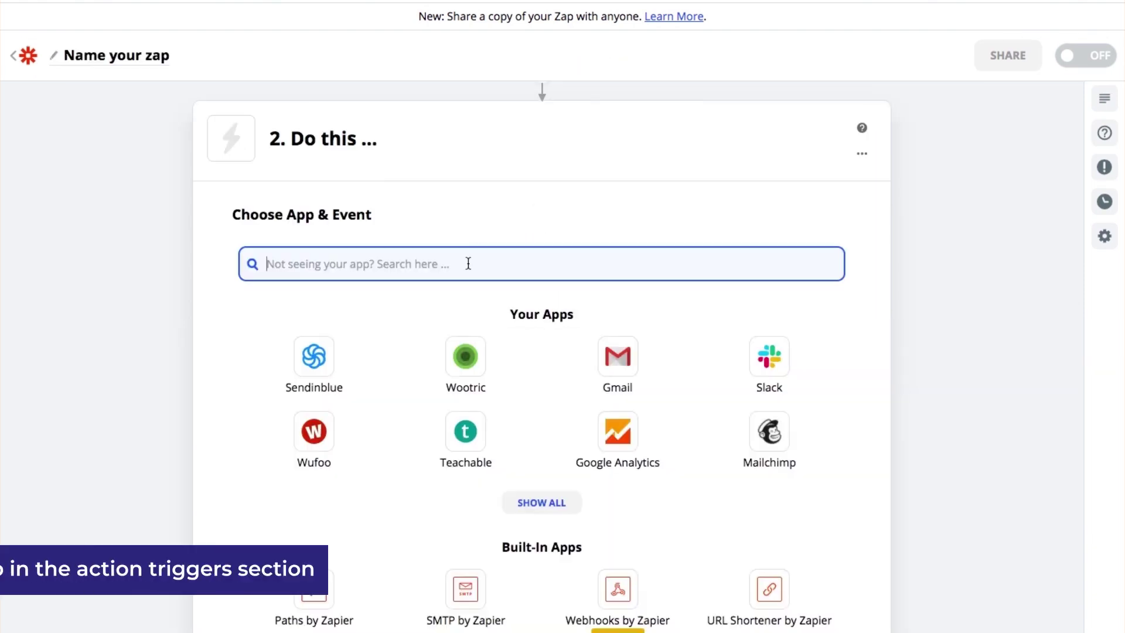
Step: Choose Mailchimp's Add/Update Subscriber action and connect the Mailchimp account
{"action": "type", "text": "m"}
{"action": "left_click", "coordinate": [467, 326]}
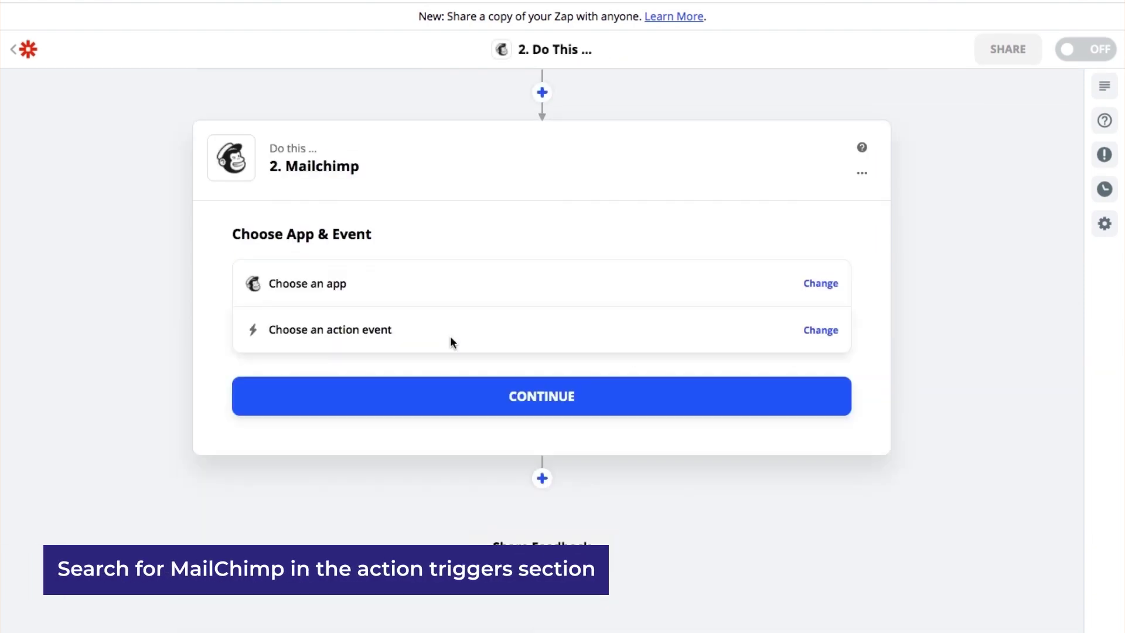
{"action": "left_click", "coordinate": [452, 342]}
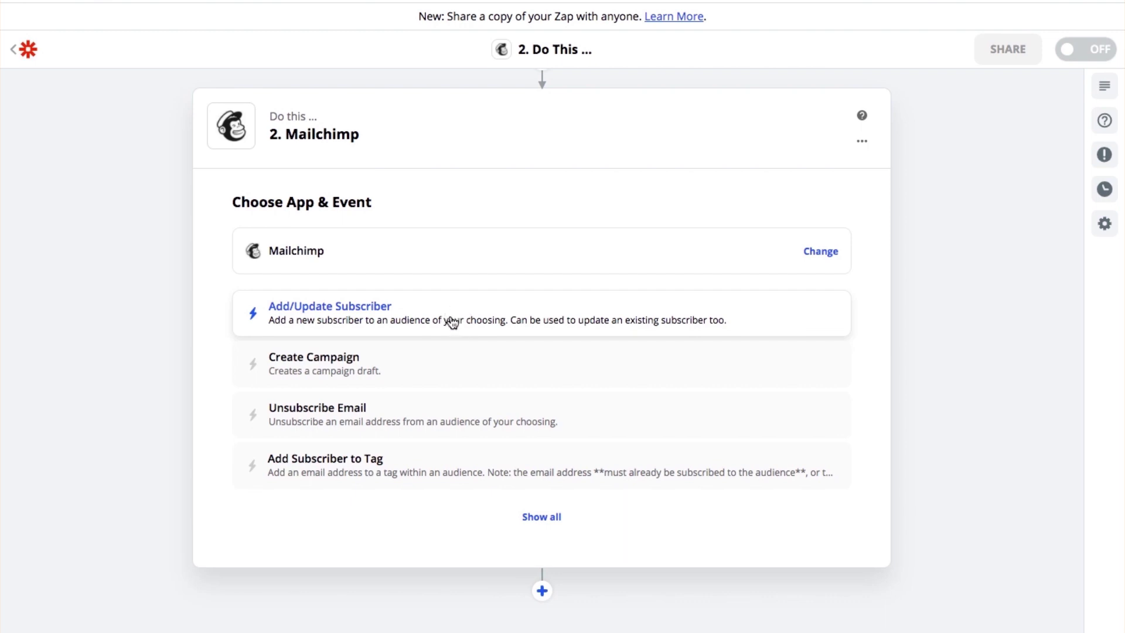
{"action": "left_click", "coordinate": [452, 321]}
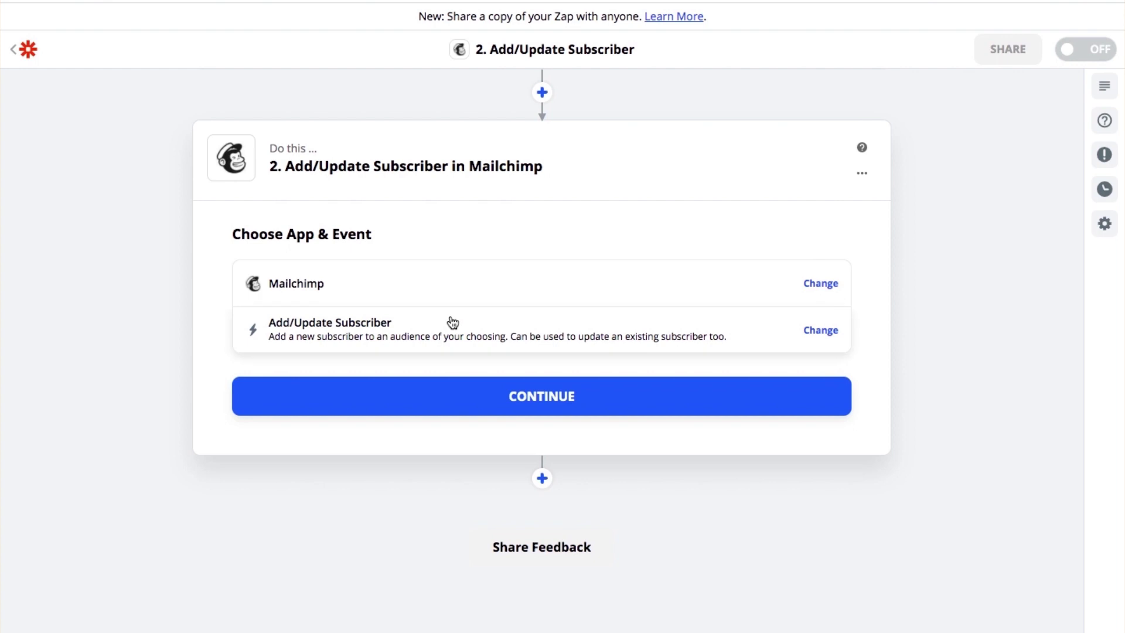
{"action": "left_click", "coordinate": [526, 404]}
{"action": "left_click", "coordinate": [522, 321]}
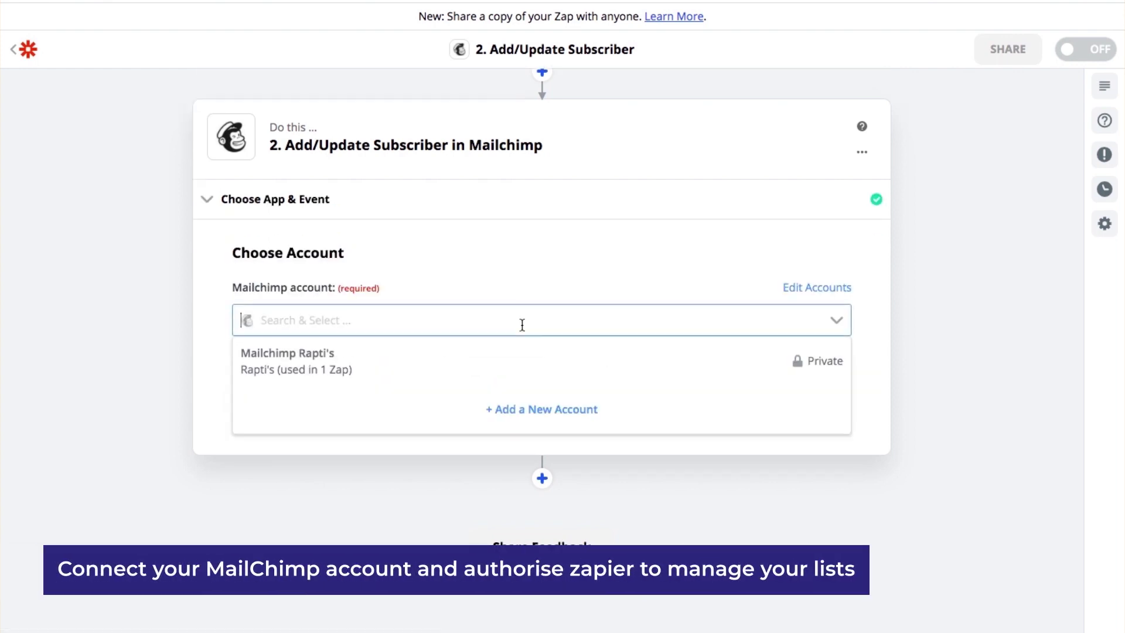
{"action": "left_click", "coordinate": [523, 361]}
{"action": "left_click", "coordinate": [526, 392]}
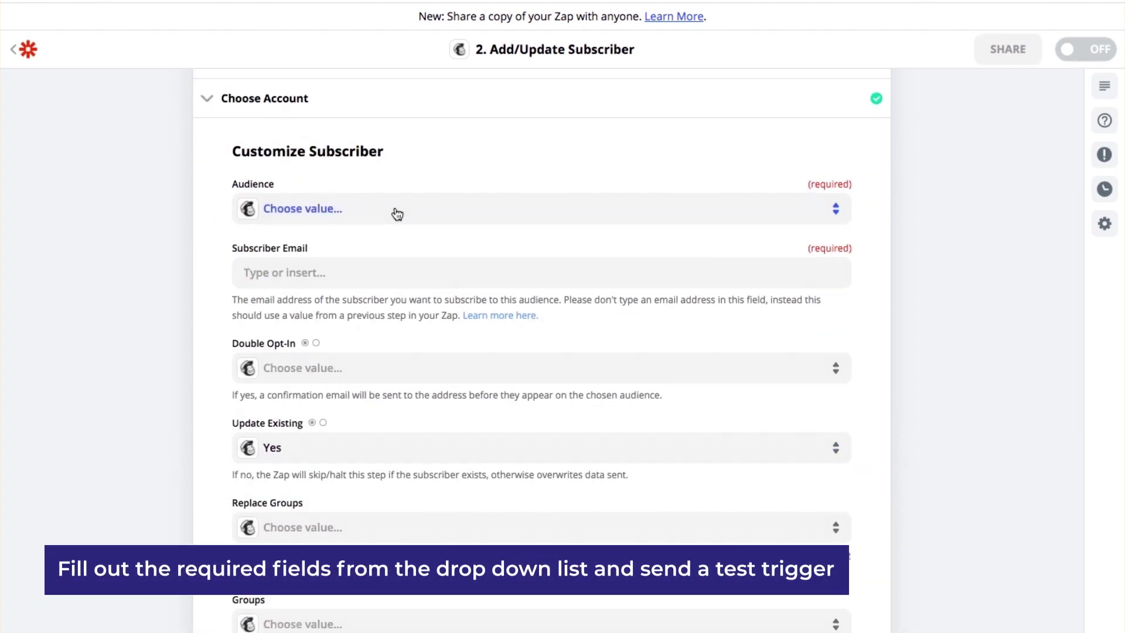
Step: Set the audience to Customers list - Instamojo and Subscriber Email to Buyer Email
{"action": "left_click", "coordinate": [398, 215]}
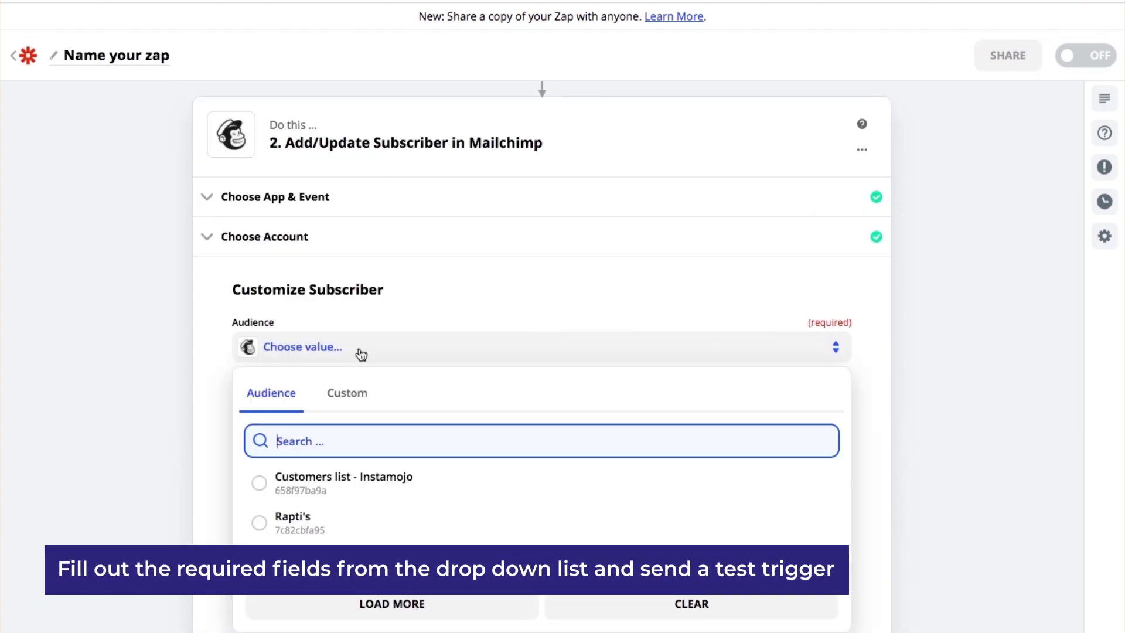
{"action": "left_click", "coordinate": [362, 483]}
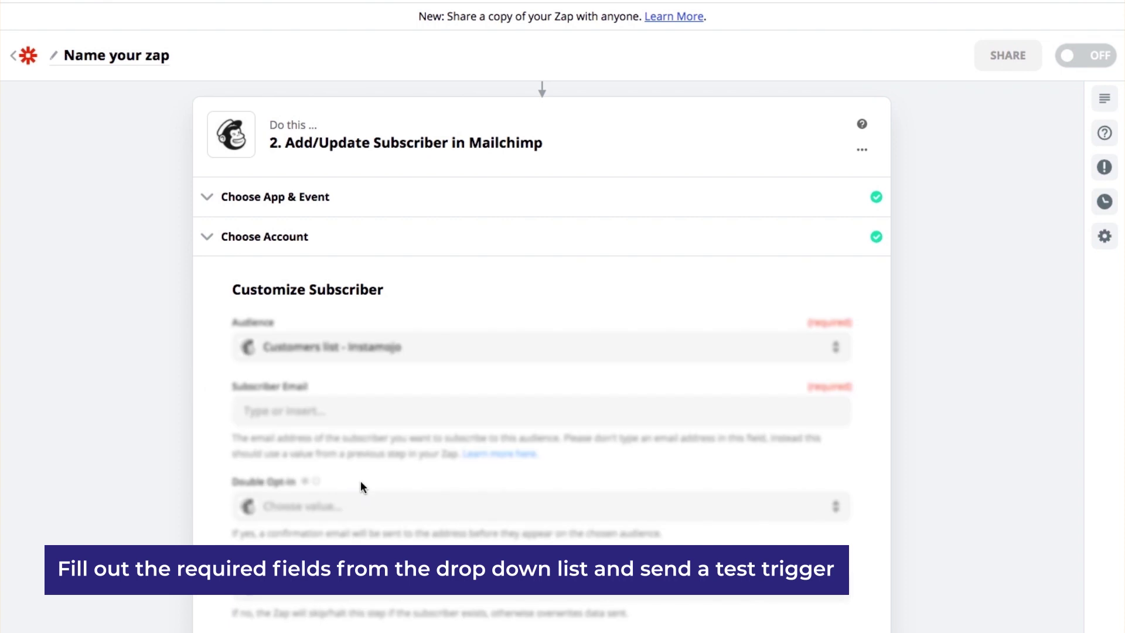
{"action": "scroll", "coordinate": [294, 456], "scroll_direction": "down", "scroll_amount": 2}
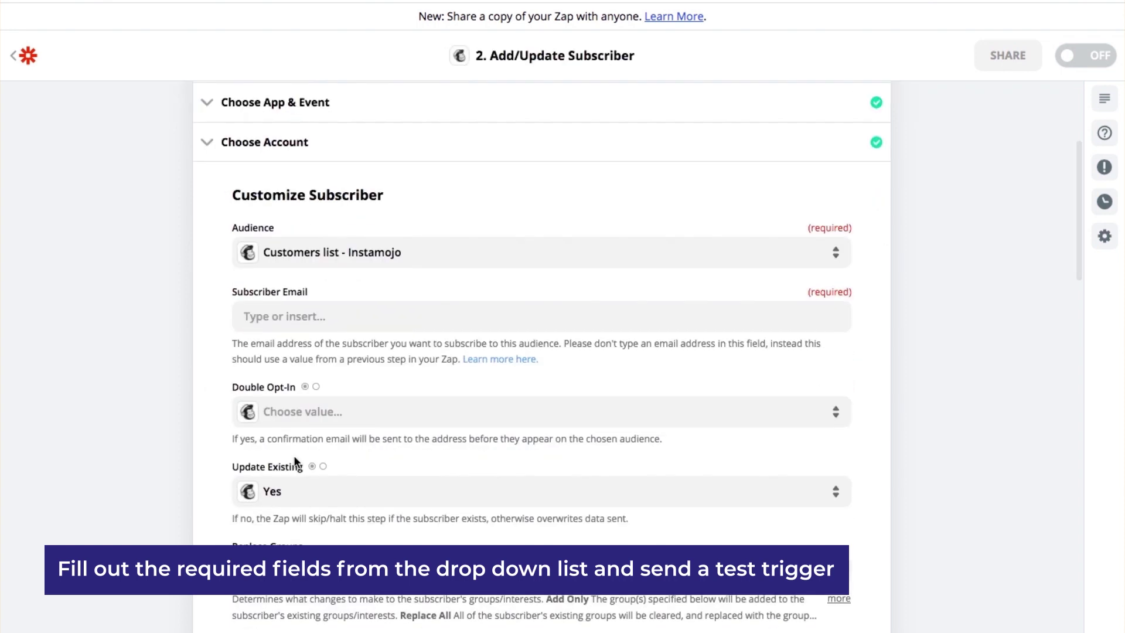
{"action": "left_click", "coordinate": [314, 315]}
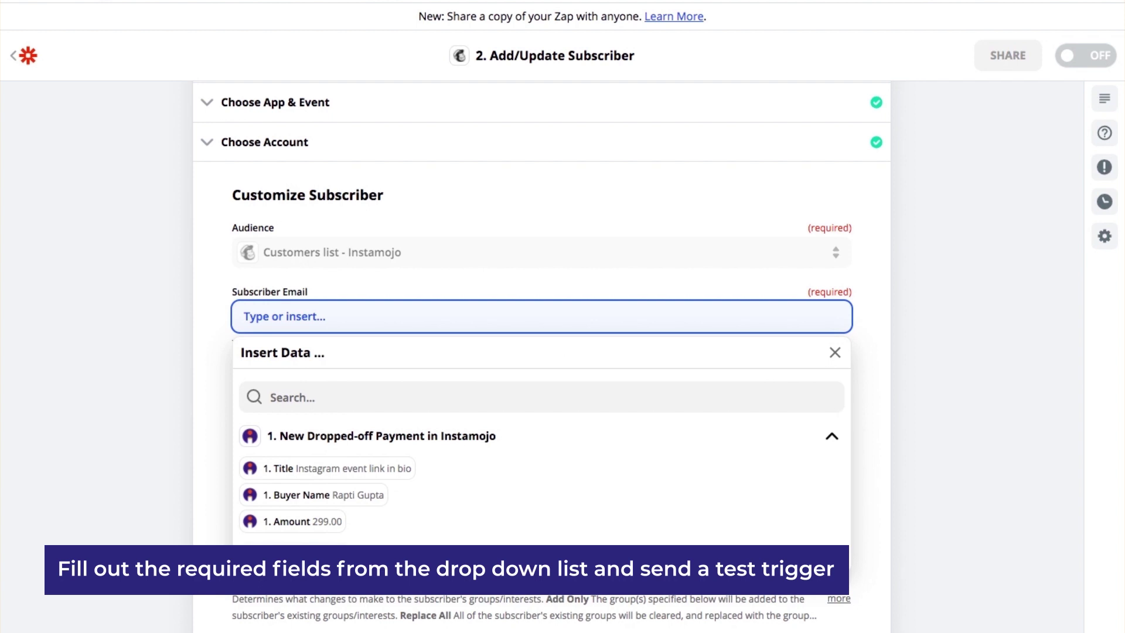
{"action": "left_click", "coordinate": [293, 543]}
{"action": "scroll", "coordinate": [410, 498], "scroll_direction": "down", "scroll_amount": 2}
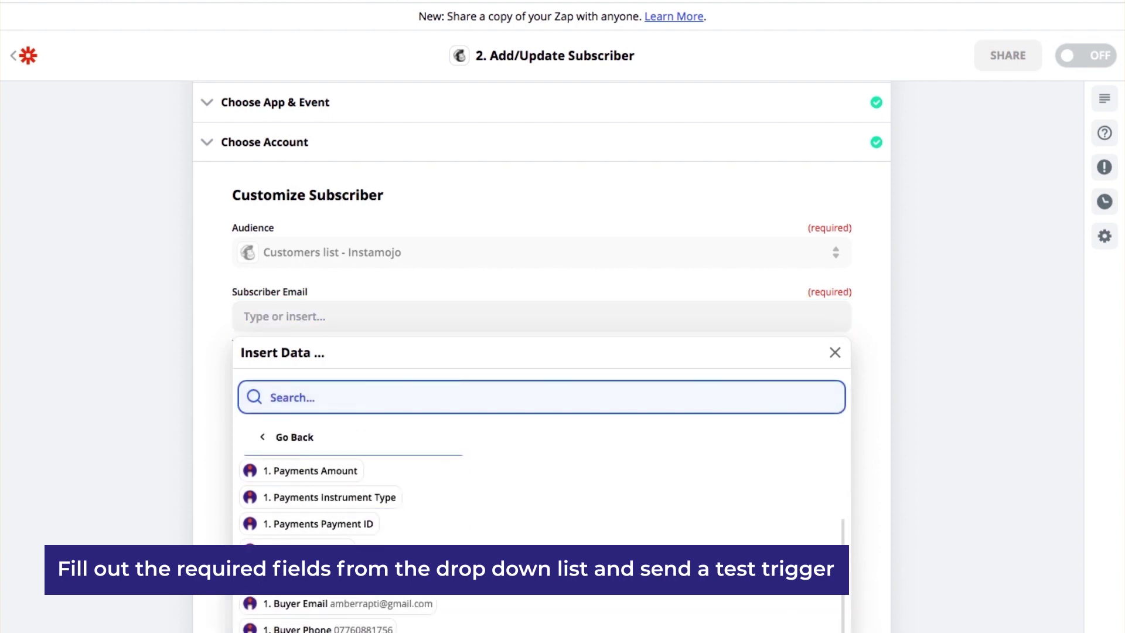
{"action": "left_click", "coordinate": [299, 595]}
{"action": "scroll", "coordinate": [230, 465], "scroll_direction": "down", "scroll_amount": 1}
{"action": "scroll", "coordinate": [230, 466], "scroll_direction": "down", "scroll_amount": 10}
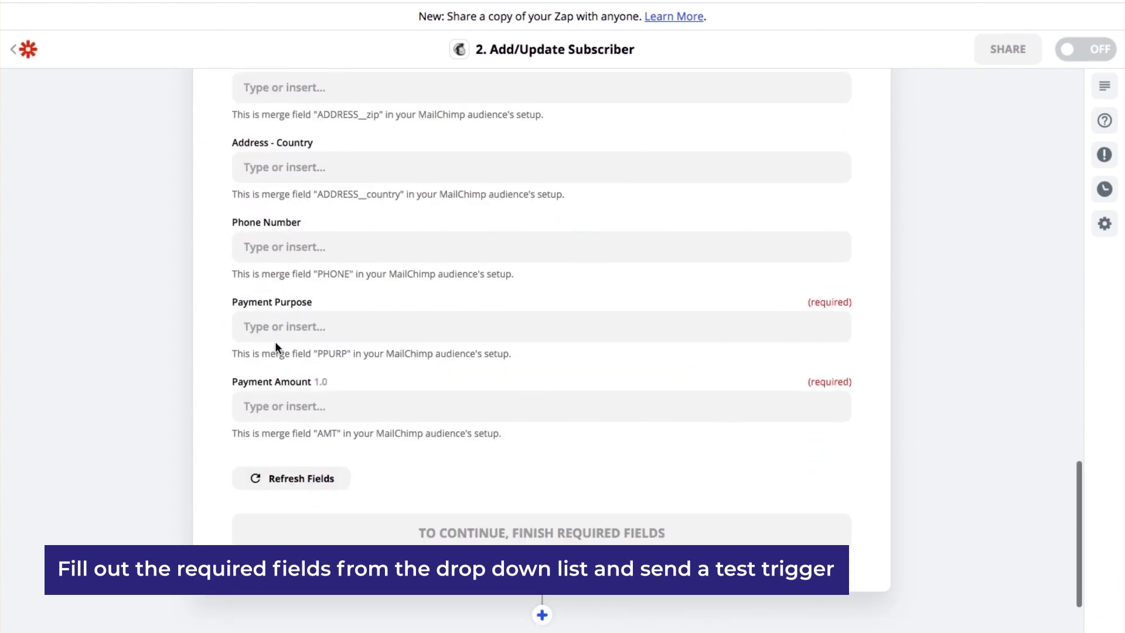
Step: Map Title into Payment Purpose and Amount into Payment Amount, then continue
{"action": "left_click", "coordinate": [312, 325]}
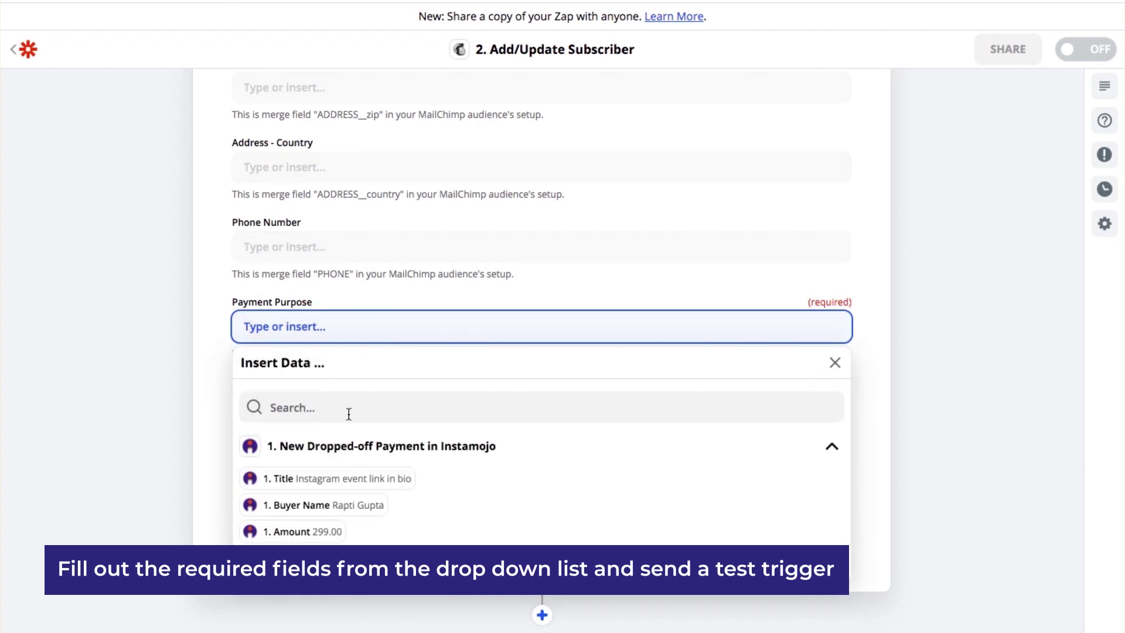
{"action": "left_click", "coordinate": [358, 479]}
{"action": "left_click", "coordinate": [319, 384]}
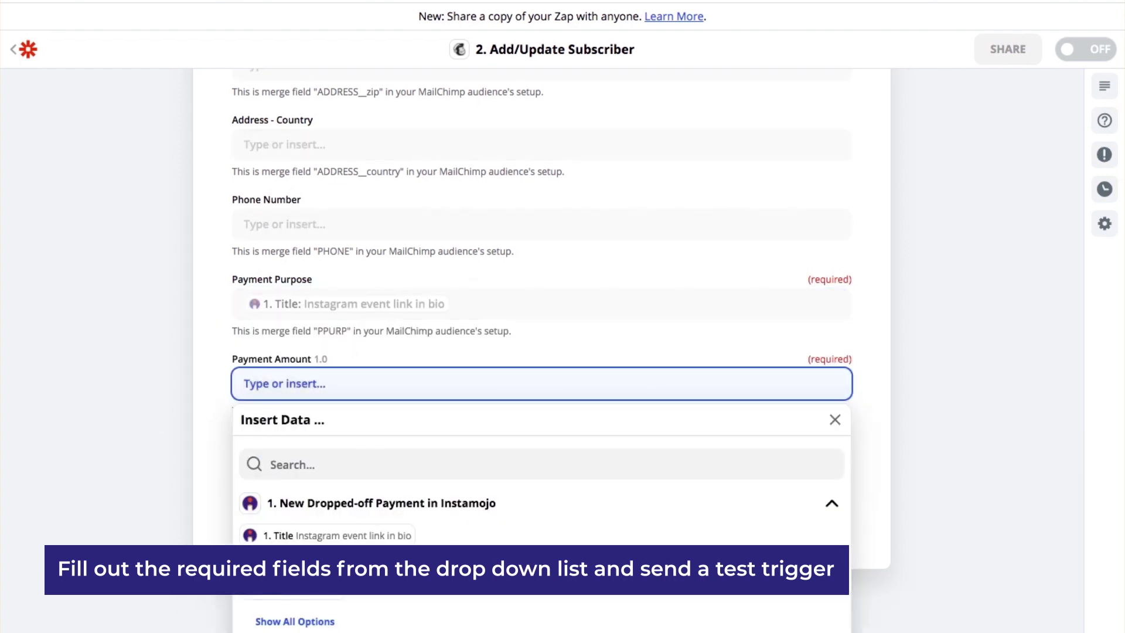
{"action": "left_click", "coordinate": [334, 596]}
{"action": "left_click", "coordinate": [176, 494]}
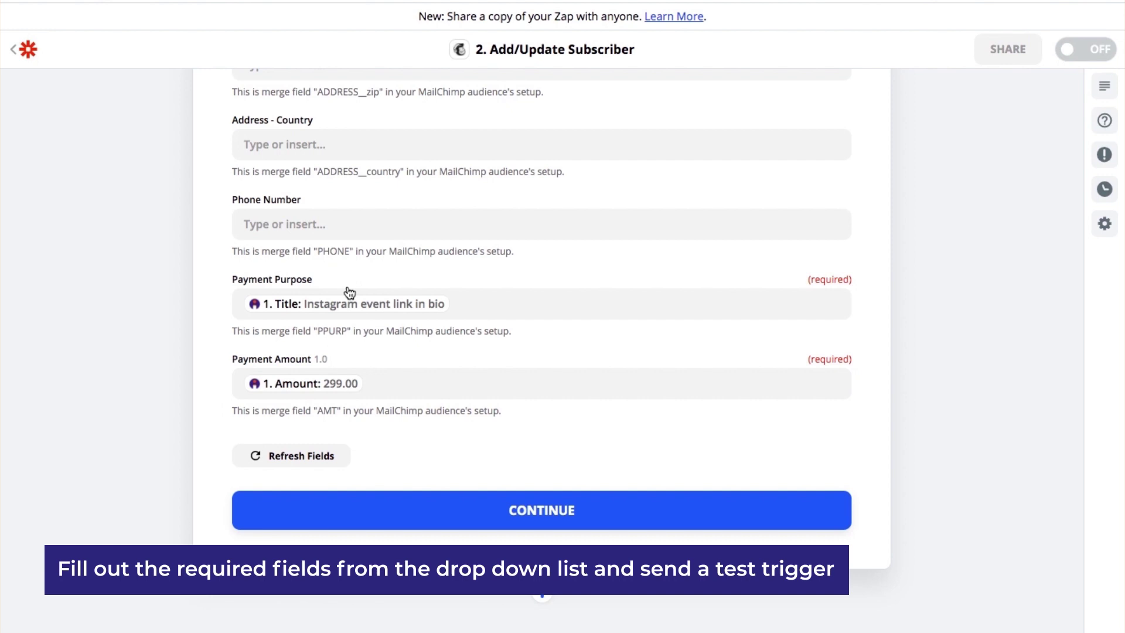
{"action": "scroll", "coordinate": [350, 292], "scroll_direction": "up", "scroll_amount": 2}
{"action": "scroll", "coordinate": [350, 292], "scroll_direction": "down", "scroll_amount": 4}
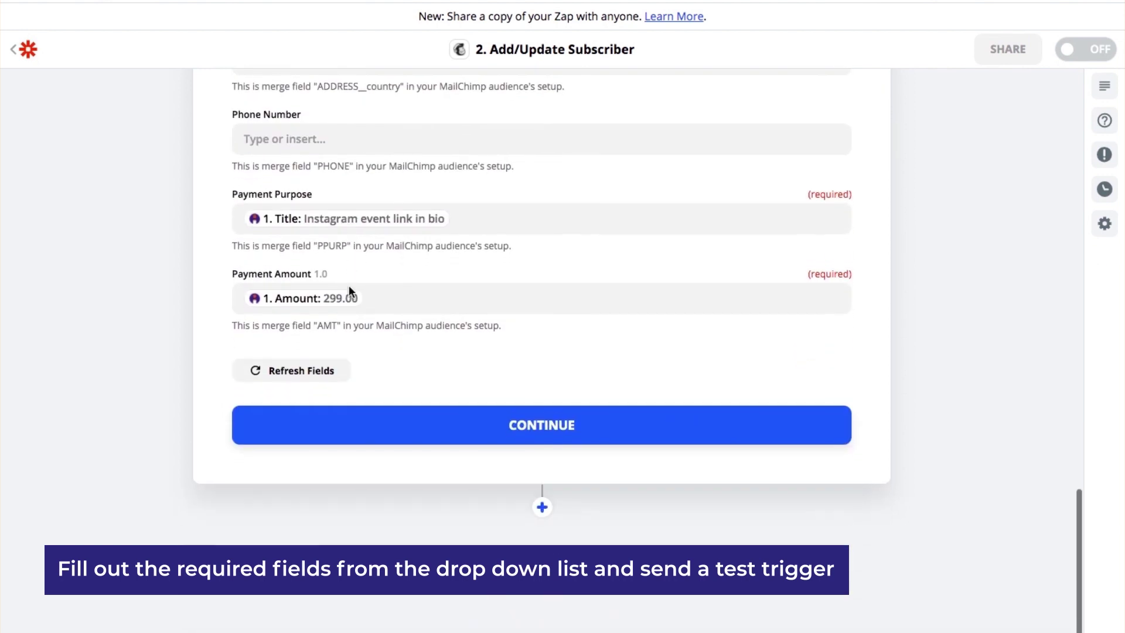
{"action": "scroll", "coordinate": [349, 289], "scroll_direction": "down", "scroll_amount": 1}
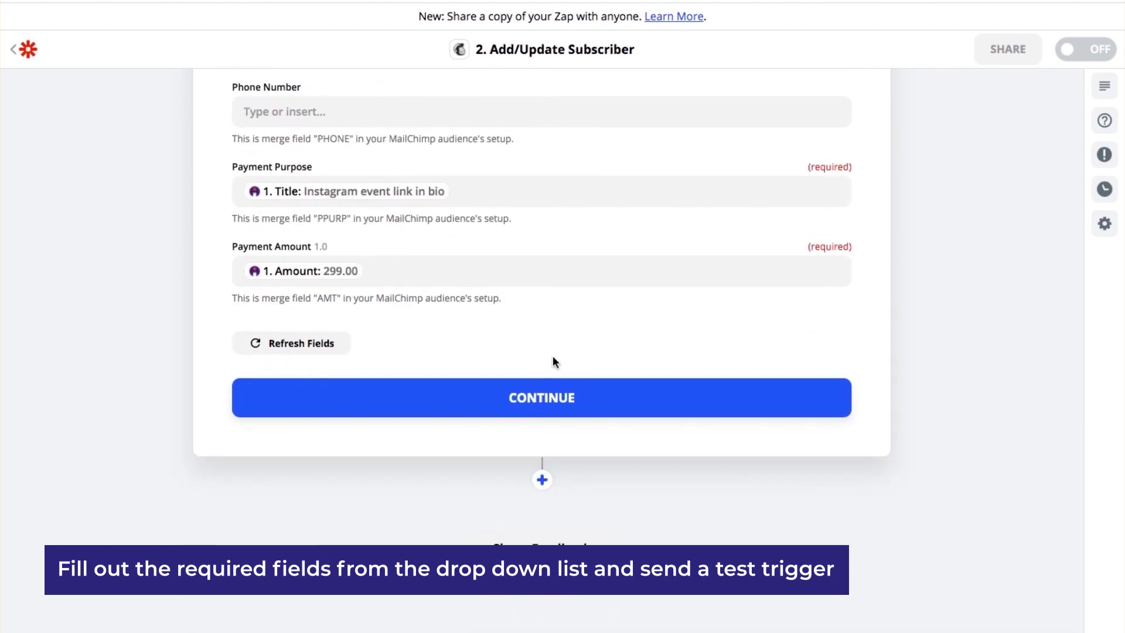
{"action": "left_click", "coordinate": [546, 394]}
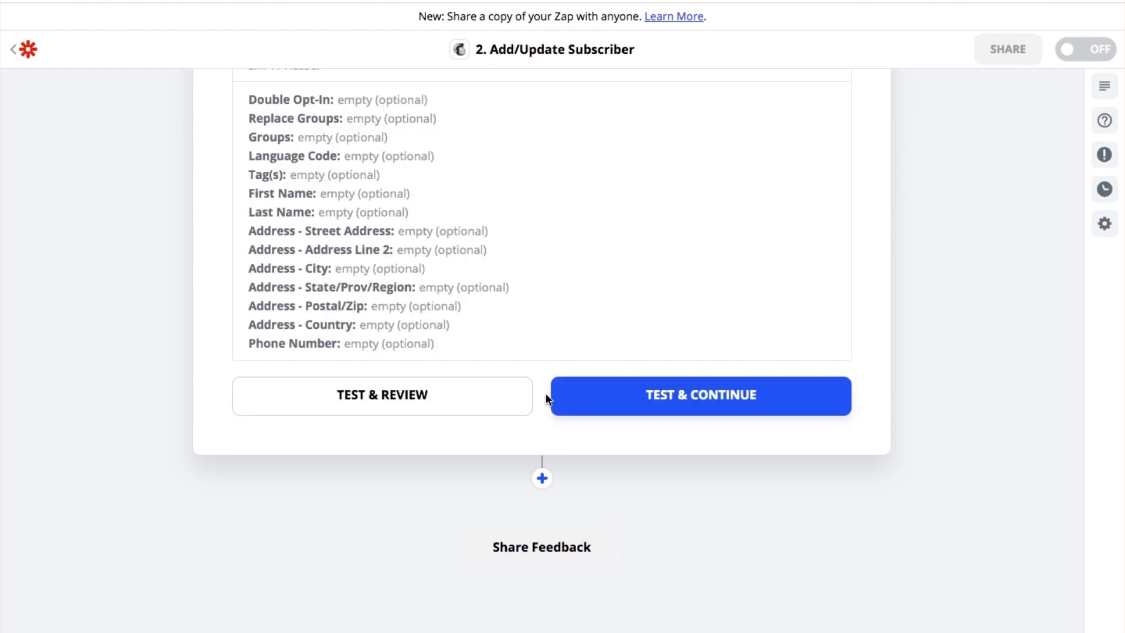
Step: Run the Mailchimp subscriber step's test so the sample buyer is added to Mailchimp
{"action": "scroll", "coordinate": [427, 184], "scroll_direction": "up", "scroll_amount": 10}
{"action": "scroll", "coordinate": [427, 186], "scroll_direction": "down", "scroll_amount": 10}
{"action": "left_click", "coordinate": [401, 396]}
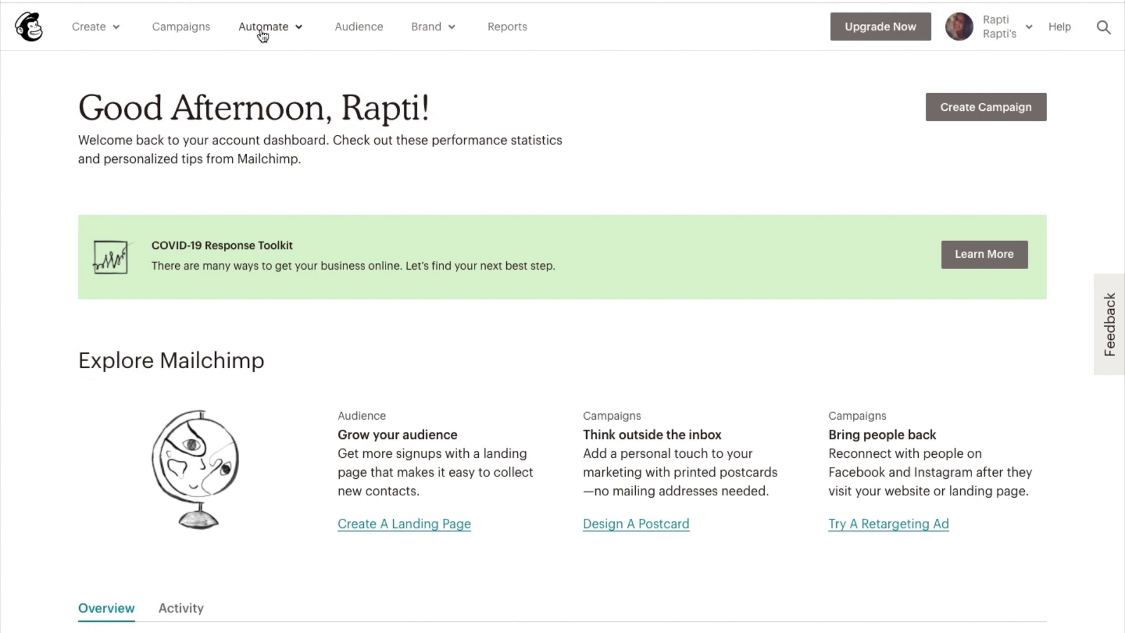
Step: View the Customers list - Instamojo contacts, now 3 subscribers including the new Zapier-sourced one
{"action": "left_click", "coordinate": [363, 27]}
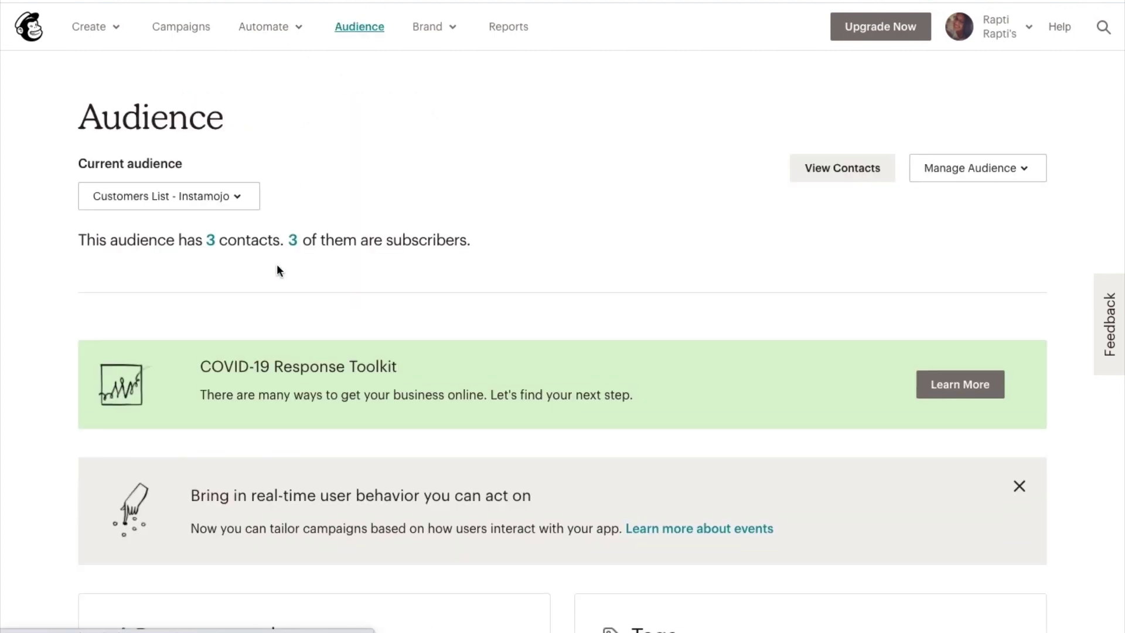
{"action": "left_click", "coordinate": [213, 205]}
{"action": "left_click", "coordinate": [833, 175]}
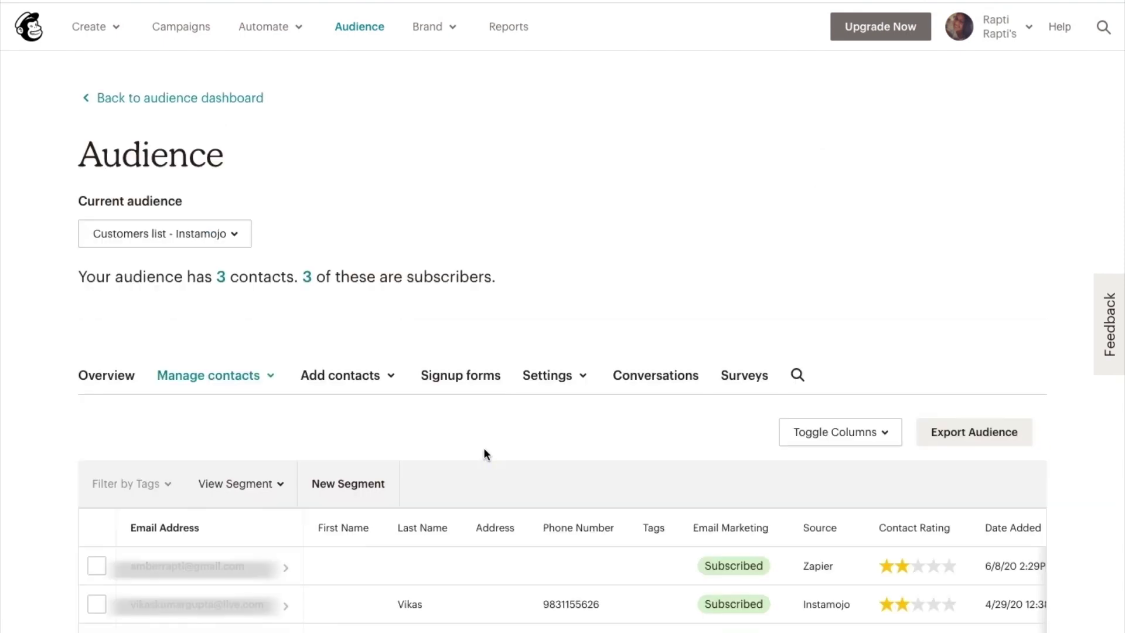
{"action": "scroll", "coordinate": [485, 455], "scroll_direction": "down", "scroll_amount": 2}
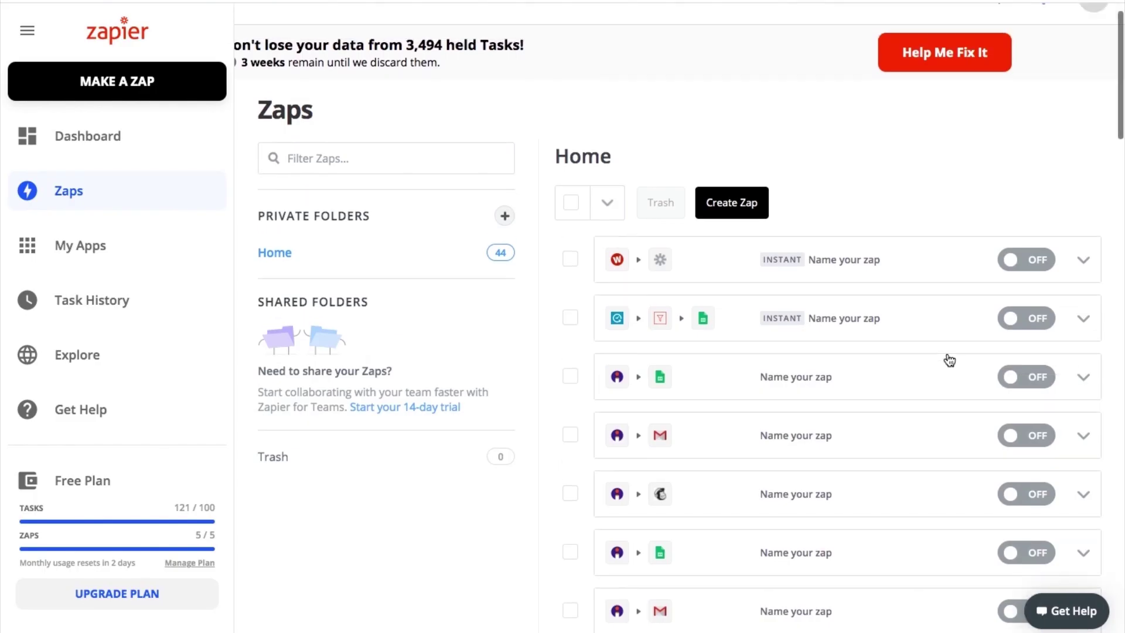
Step: Expand Your Apps in the zap's Do This step to list every available app
{"action": "scroll", "coordinate": [950, 360], "scroll_direction": "down", "scroll_amount": 6}
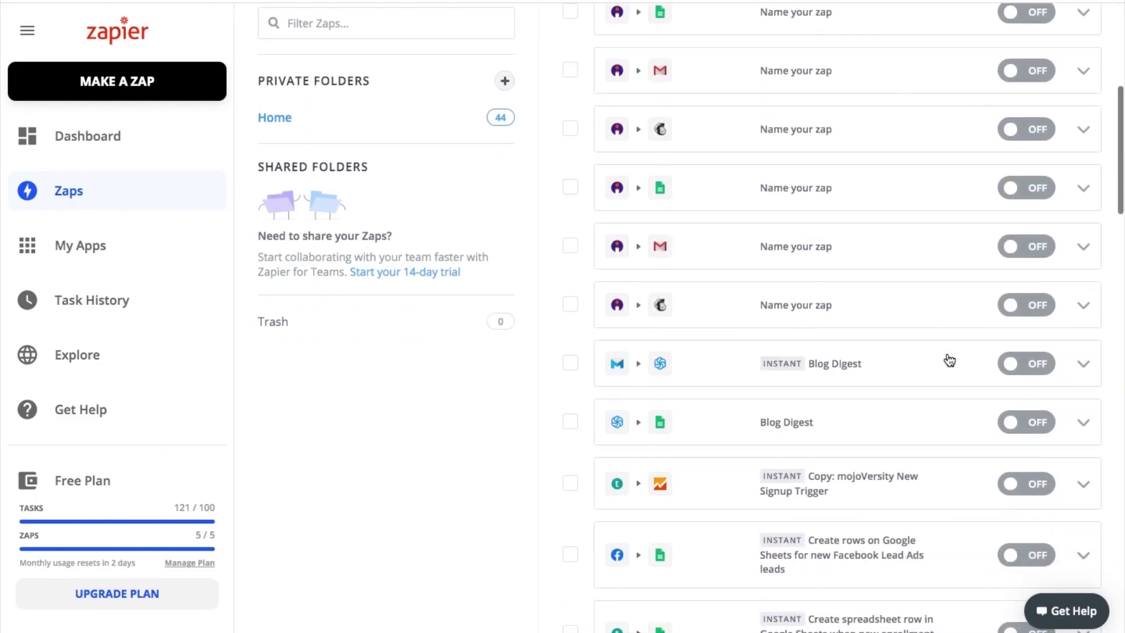
{"action": "scroll", "coordinate": [949, 360], "scroll_direction": "down", "scroll_amount": 2}
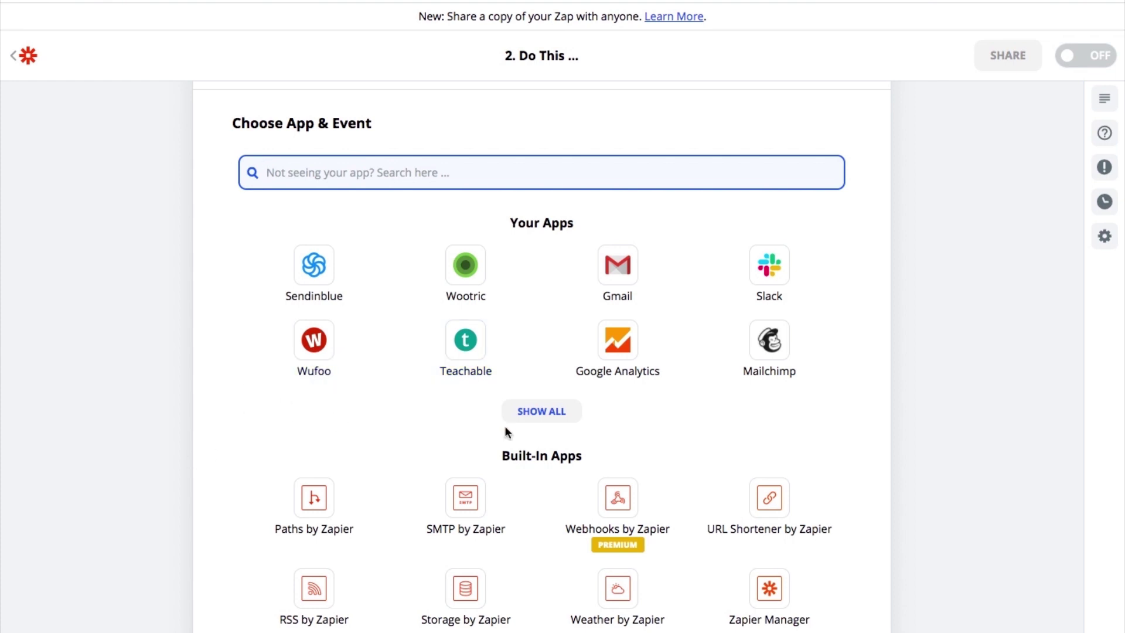
{"action": "left_click", "coordinate": [553, 424]}
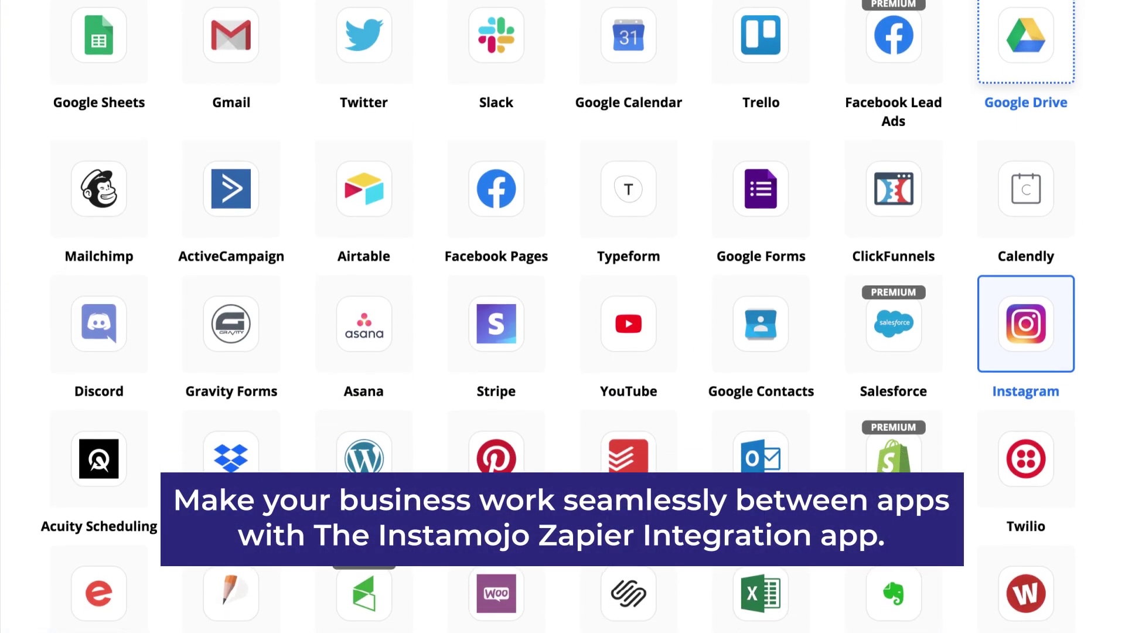